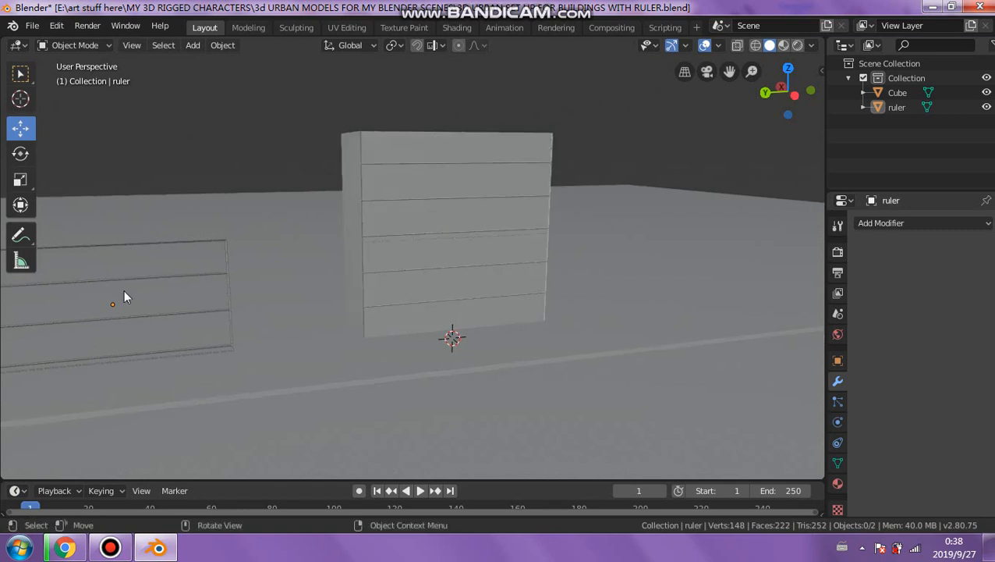
# Step: Examine the front of the banded building block and its base beside the ruler from several angles
pyautogui.moveTo(226, 286); pyautogui.dragTo(407, 286, button='middle')
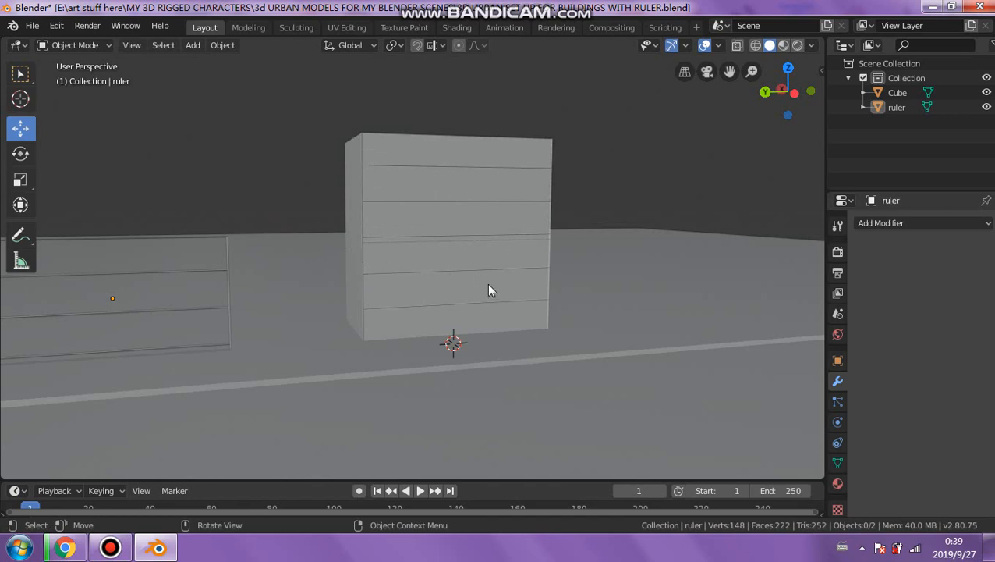
pyautogui.scroll(2, 275, 268)
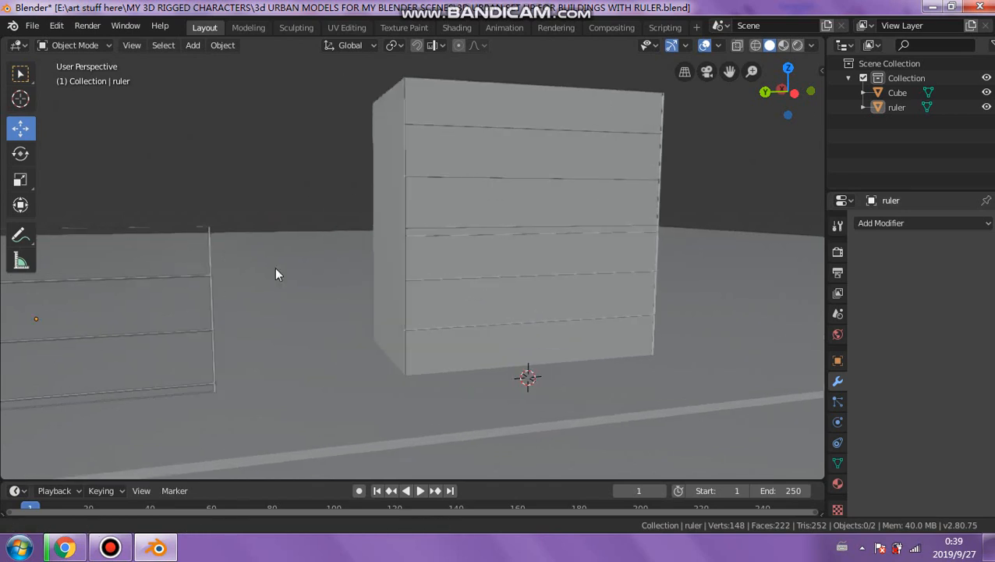
pyautogui.keyDown('shift'); pyautogui.moveTo(274, 268); pyautogui.dragTo(214, 268, button='middle'); pyautogui.keyUp('shift')
pyautogui.scroll(3, 437, 278)
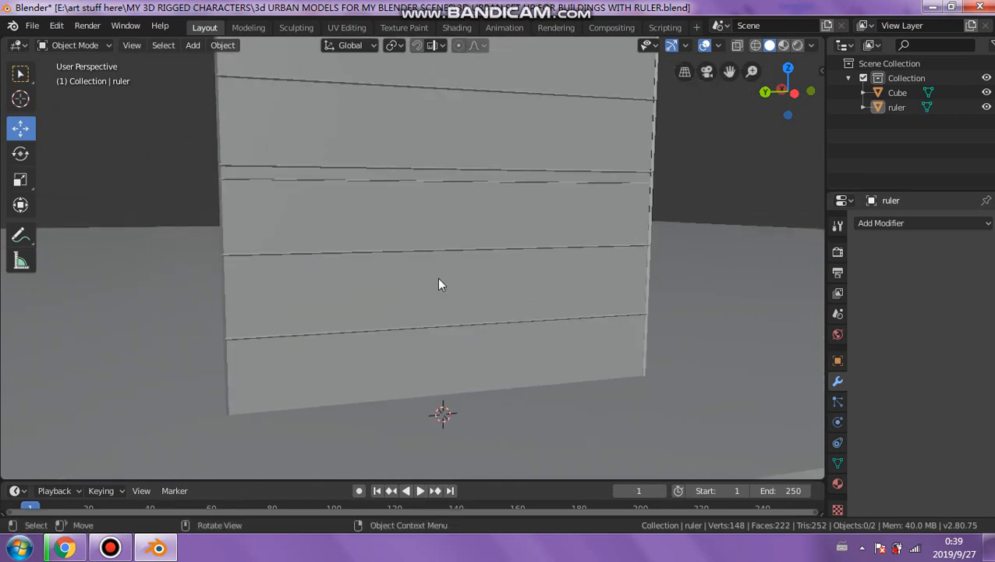
pyautogui.moveTo(437, 278); pyautogui.dragTo(388, 282, button='middle')
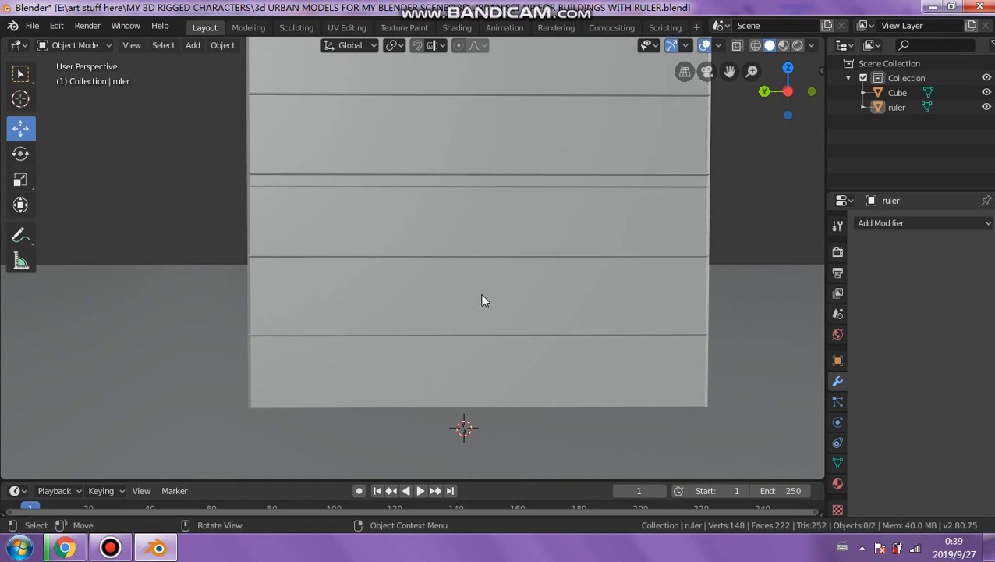
pyautogui.scroll(-3, 481, 298)
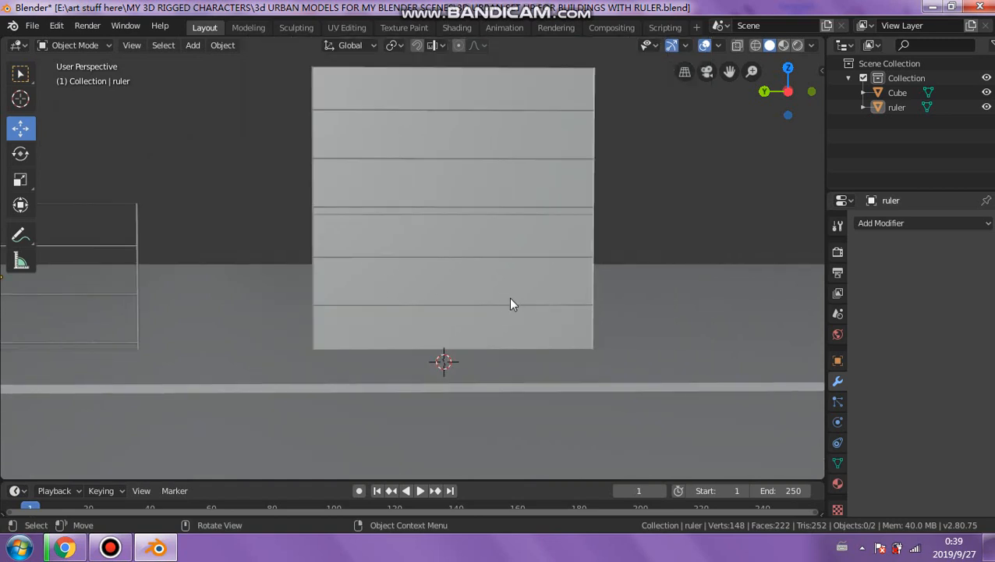
pyautogui.moveTo(393, 269); pyautogui.dragTo(351, 282, button='middle')
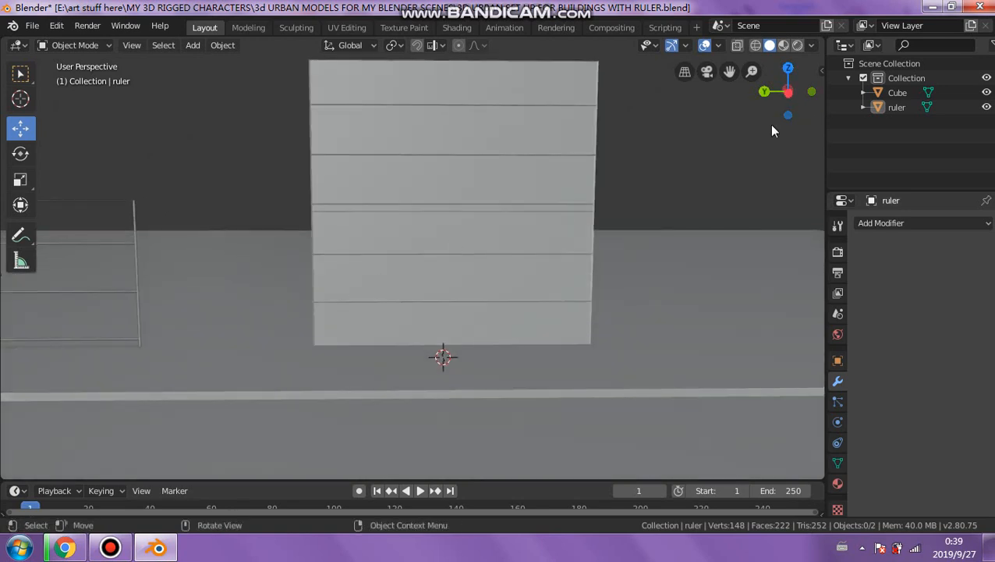
# Step: Compare the bases of the ruler and building in a right orthographic wireframe view, selecting the ruler and checking it from behind
pyautogui.click(764, 92)
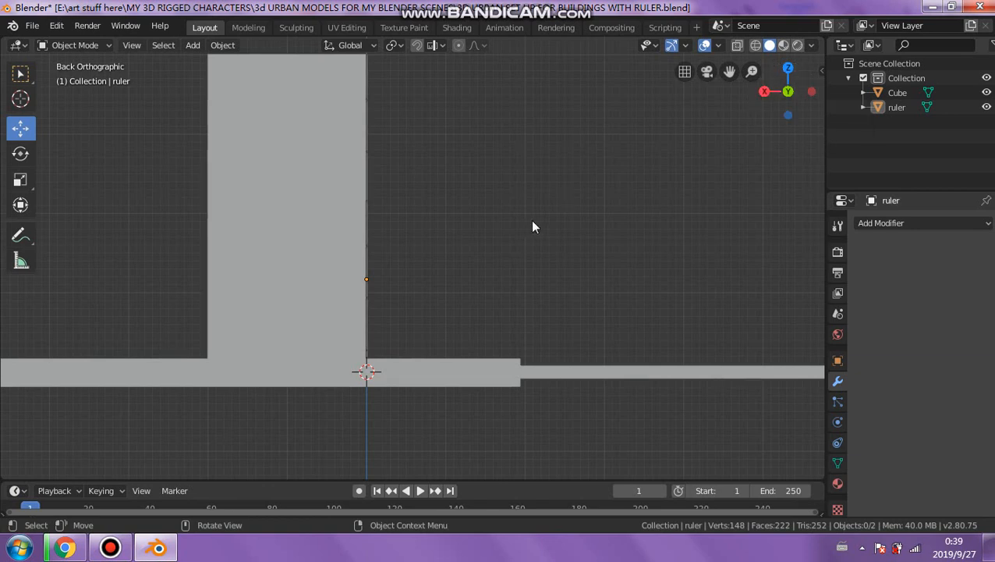
pyautogui.click(766, 92)
pyautogui.click(766, 93)
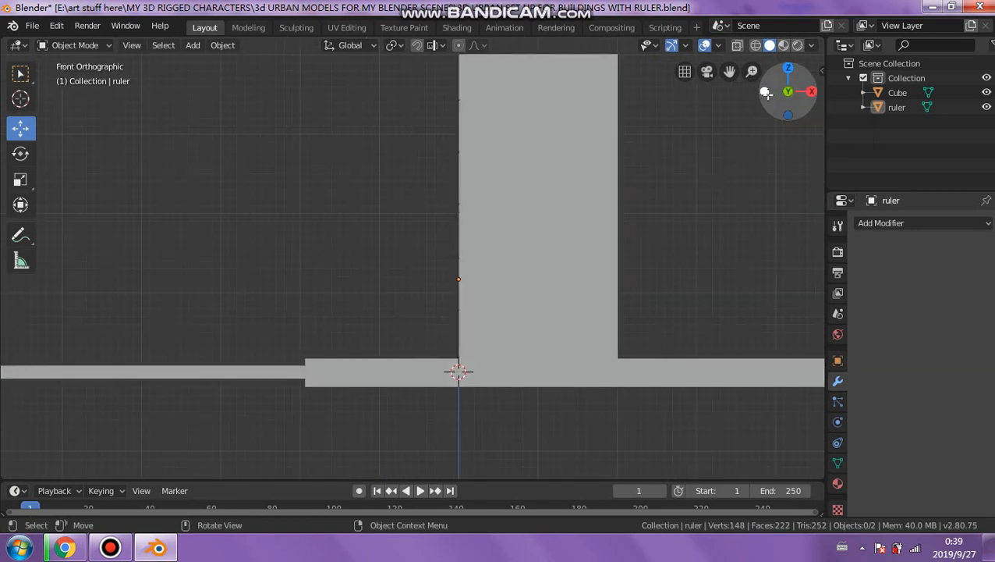
pyautogui.click(766, 92)
pyautogui.keyDown('shift'); pyautogui.moveTo(697, 145); pyautogui.dragTo(500, 152, button='middle'); pyautogui.keyUp('shift')
pyautogui.click(756, 46)
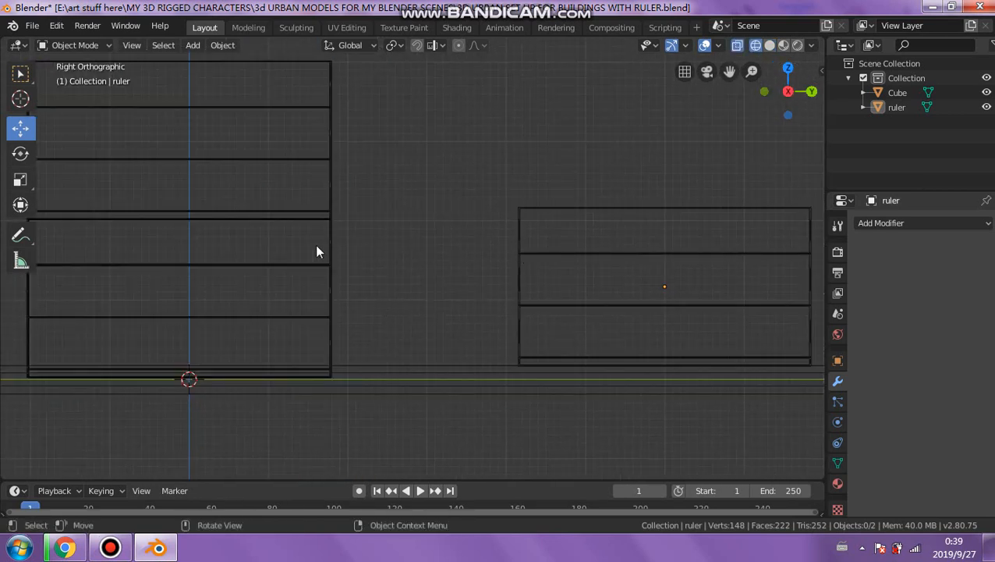
pyautogui.keyDown('ctrl'); pyautogui.click(413, 339); pyautogui.keyUp('ctrl')
pyautogui.moveTo(420, 333); pyautogui.dragTo(284, 329, button='middle')
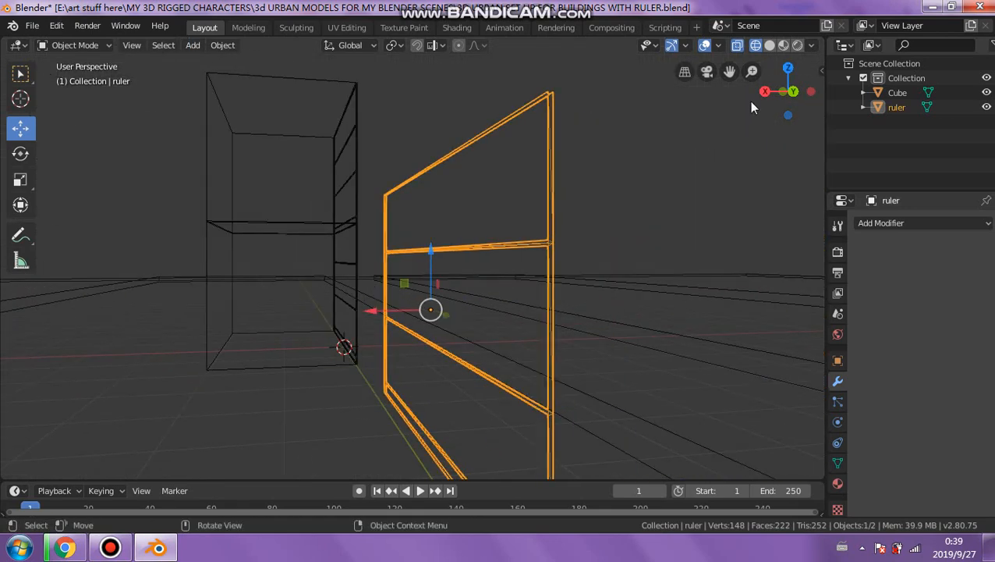
# Step: Return to solid shading and undo the join that merged the building block with the two ground slabs
pyautogui.click(769, 45)
pyautogui.moveTo(499, 187)
pyautogui.mouseDown(button='middle')
pyautogui.moveTo(444, 216)
pyautogui.moveTo(437, 234)
pyautogui.mouseUp(button='middle')
pyautogui.keyDown('ctrl'); pyautogui.click(438, 258); pyautogui.keyUp('ctrl')
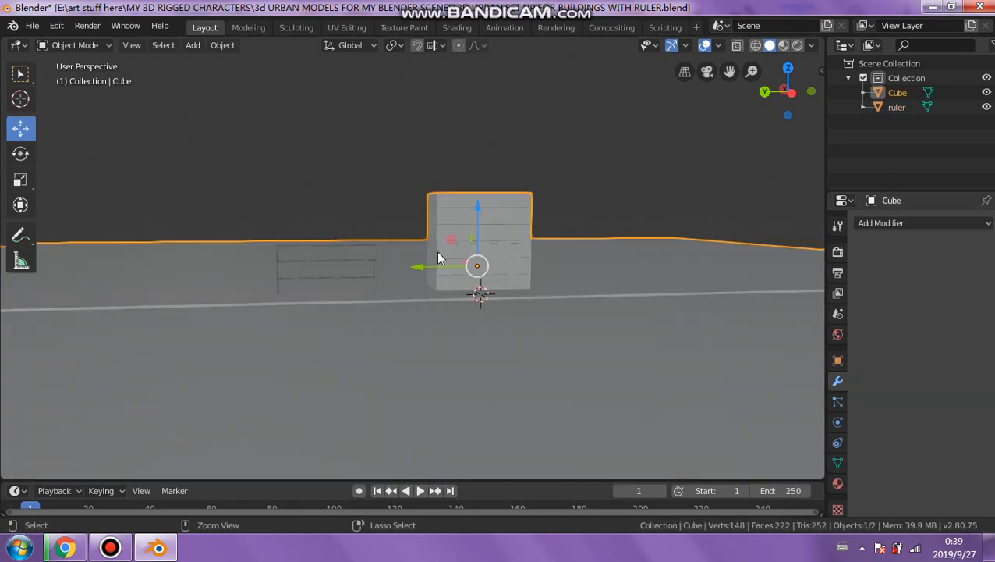
pyautogui.hotkey('ctrl', 'z')
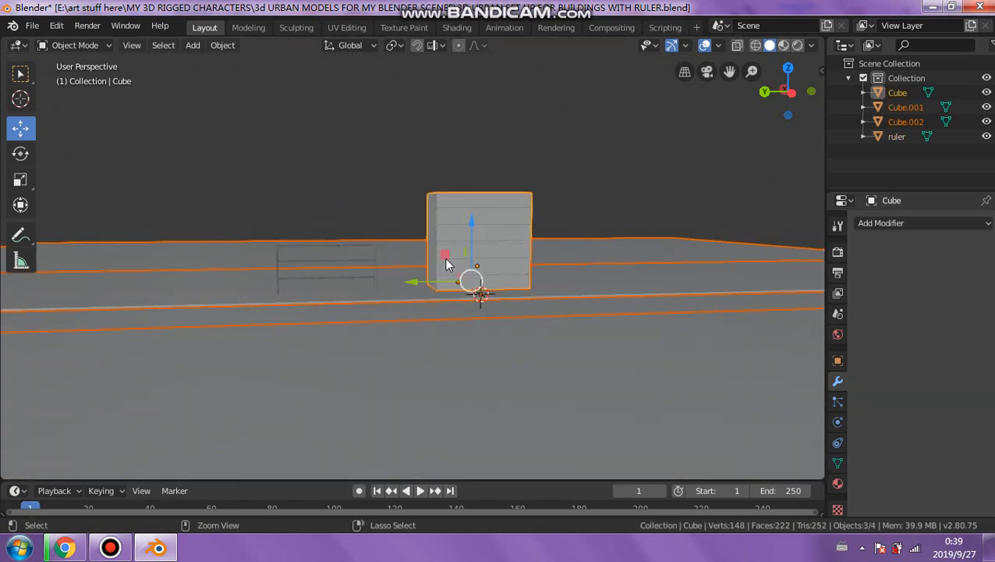
# Step: Select only the building block and display the scene in wireframe shading with X-ray turned off
pyautogui.click(489, 179)
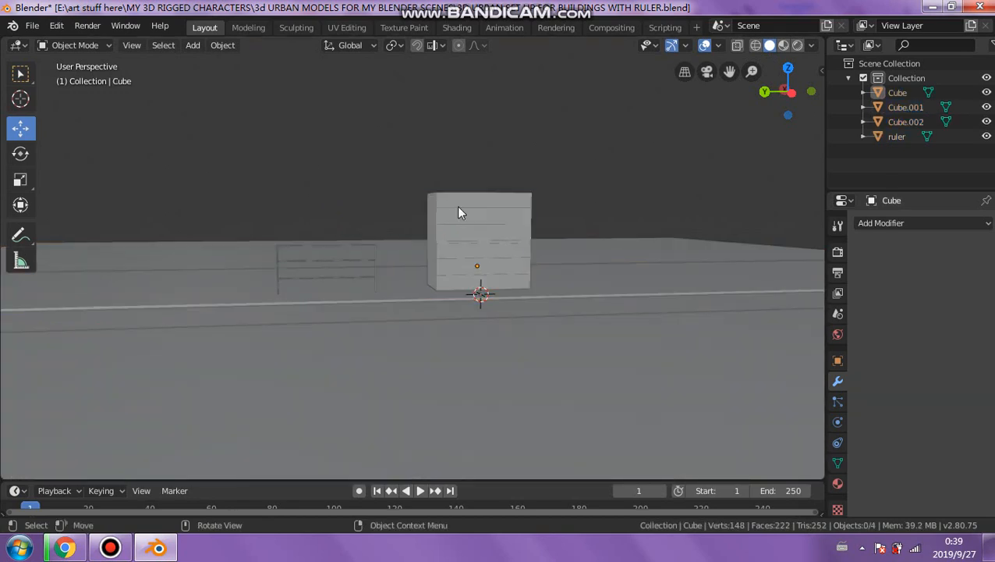
pyautogui.click(458, 275)
pyautogui.click(765, 92)
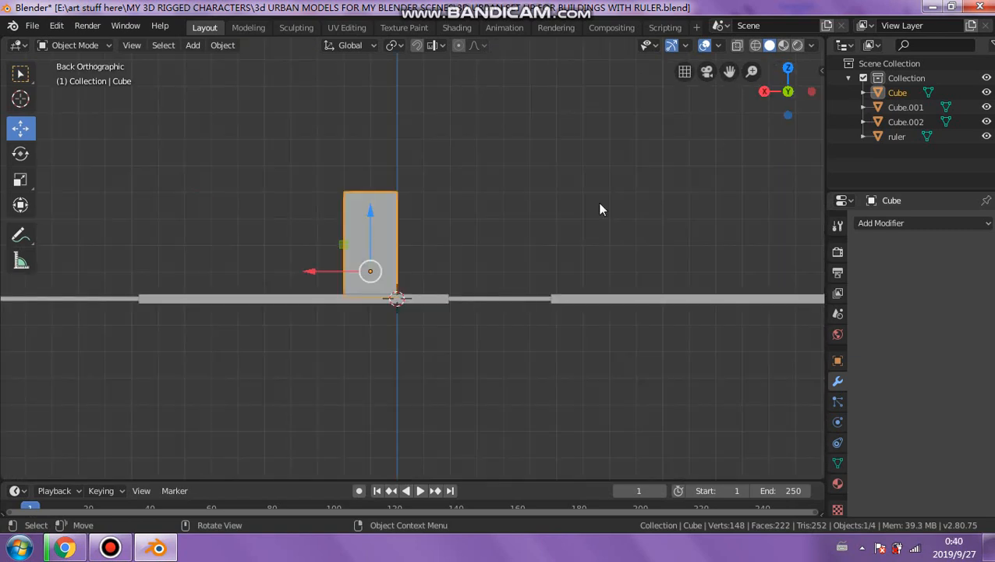
pyautogui.scroll(8, 443, 265)
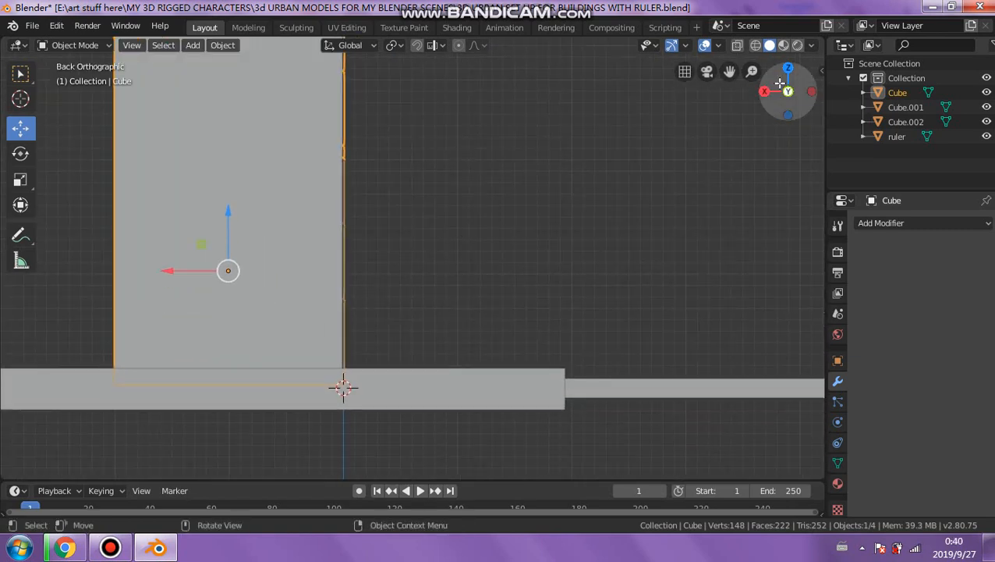
pyautogui.click(765, 93)
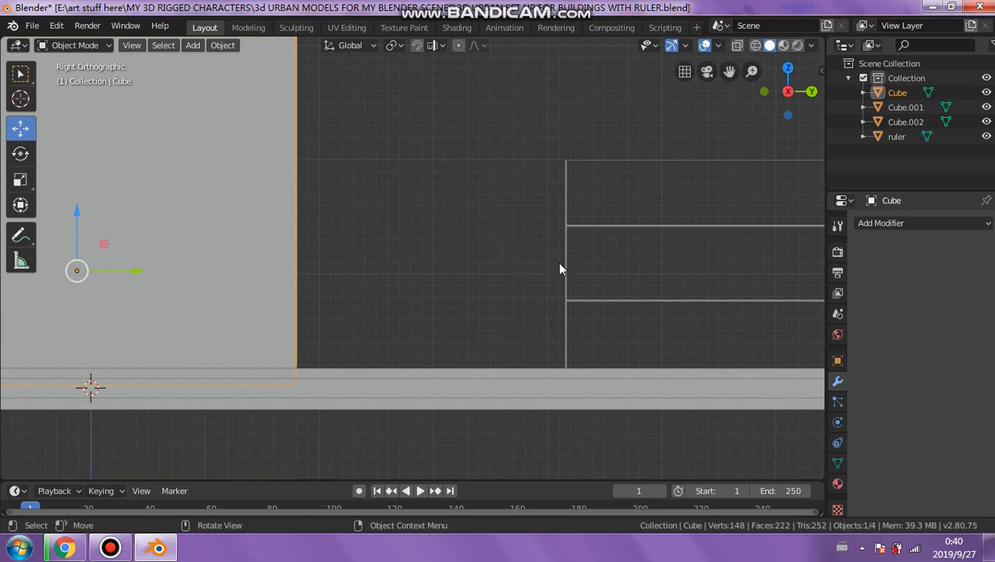
pyautogui.moveTo(532, 294)
pyautogui.mouseDown(button='middle')
pyautogui.moveTo(241, 288)
pyautogui.moveTo(250, 288)
pyautogui.mouseUp(button='middle')
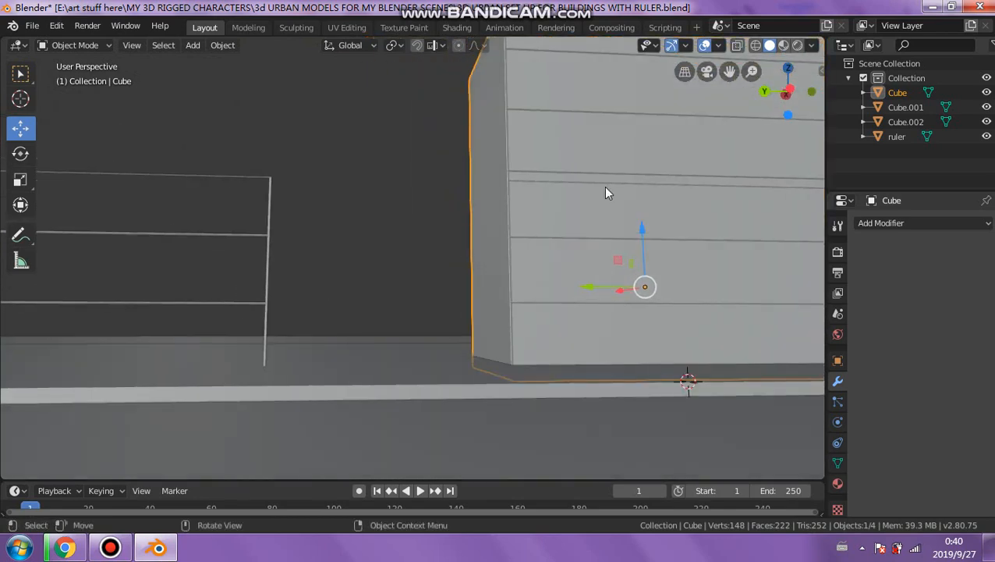
pyautogui.click(755, 46)
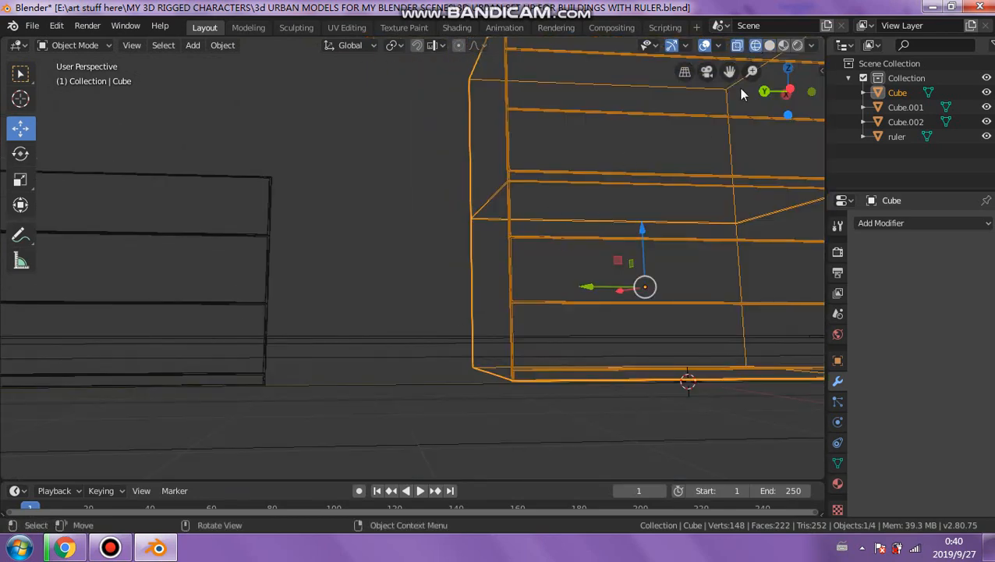
pyautogui.click(737, 46)
pyautogui.scroll(-4, 499, 258)
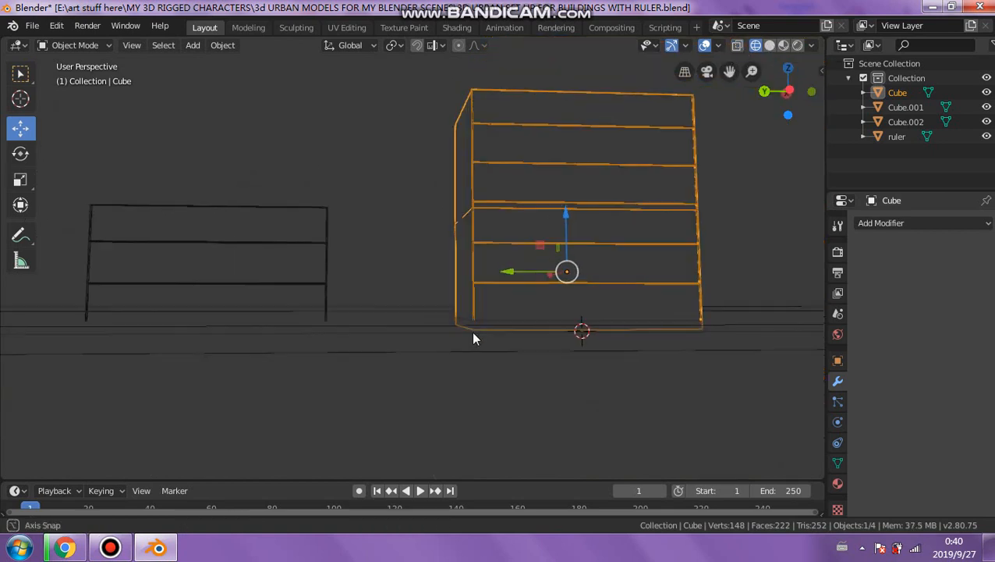
pyautogui.moveTo(472, 333); pyautogui.dragTo(466, 346, button='middle')
# Step: Select the two ground slabs, Cube.001 and Cube.002, and join them into one object
pyautogui.click(705, 46)
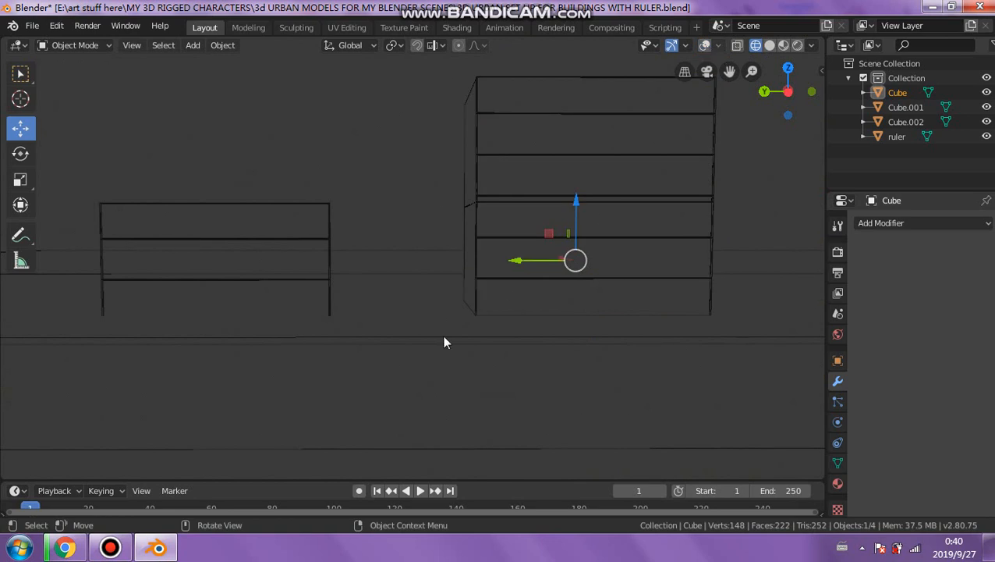
pyautogui.click(419, 364)
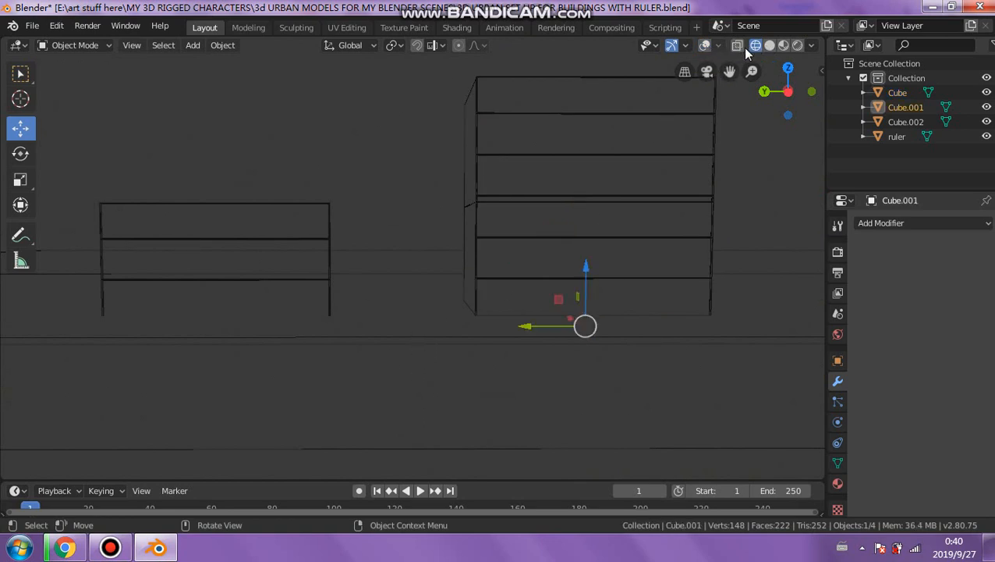
pyautogui.click(705, 46)
pyautogui.scroll(-3, 567, 253)
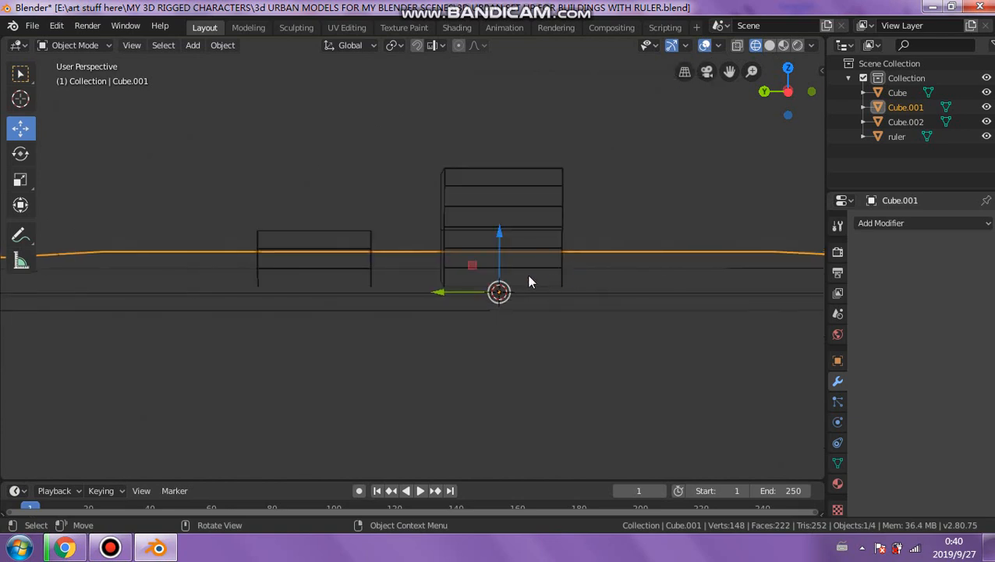
pyautogui.click(764, 92)
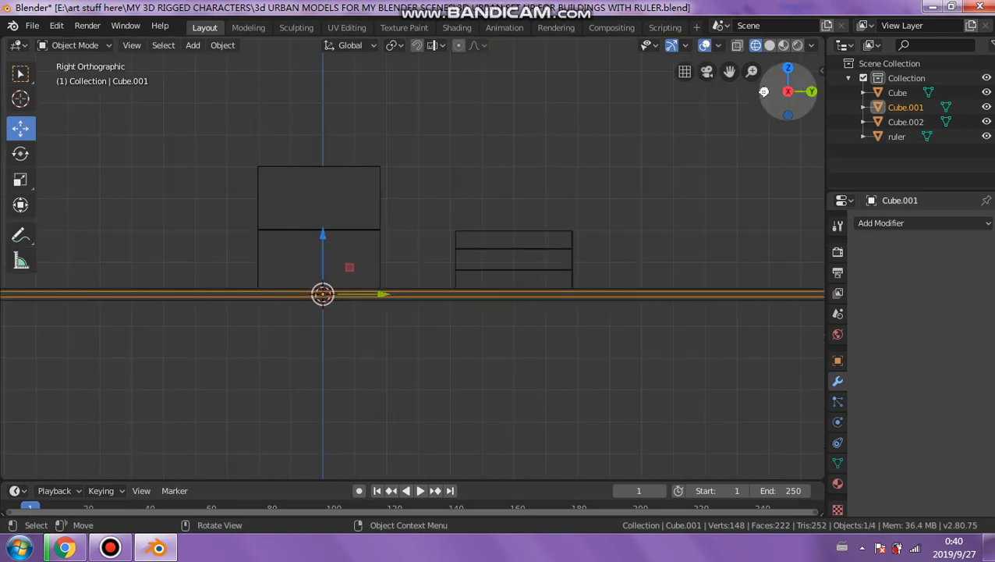
pyautogui.scroll(4, 308, 267)
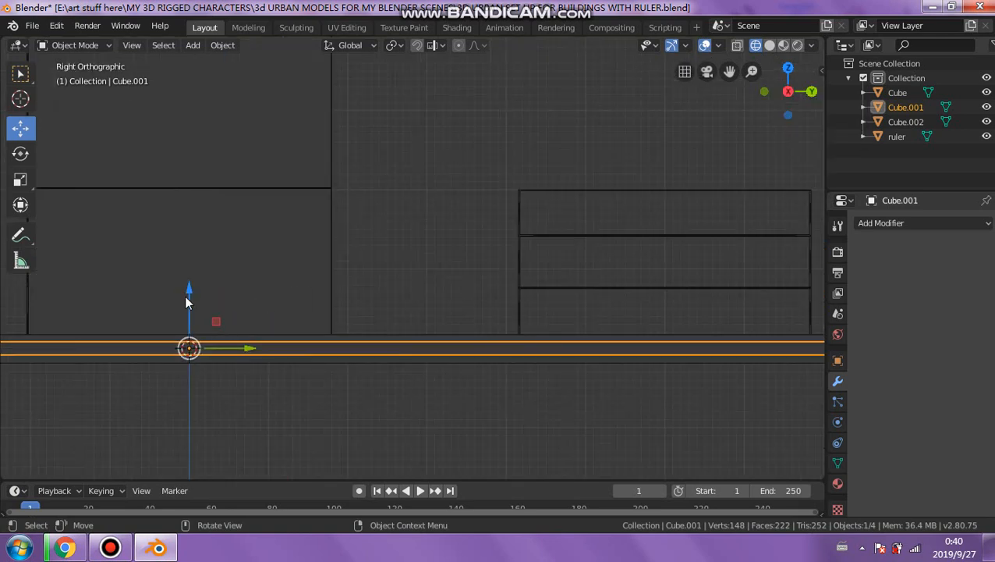
pyautogui.moveTo(188, 289); pyautogui.dragTo(196, 307)
pyautogui.keyDown('shift'); pyautogui.click(347, 343); pyautogui.keyUp('shift')
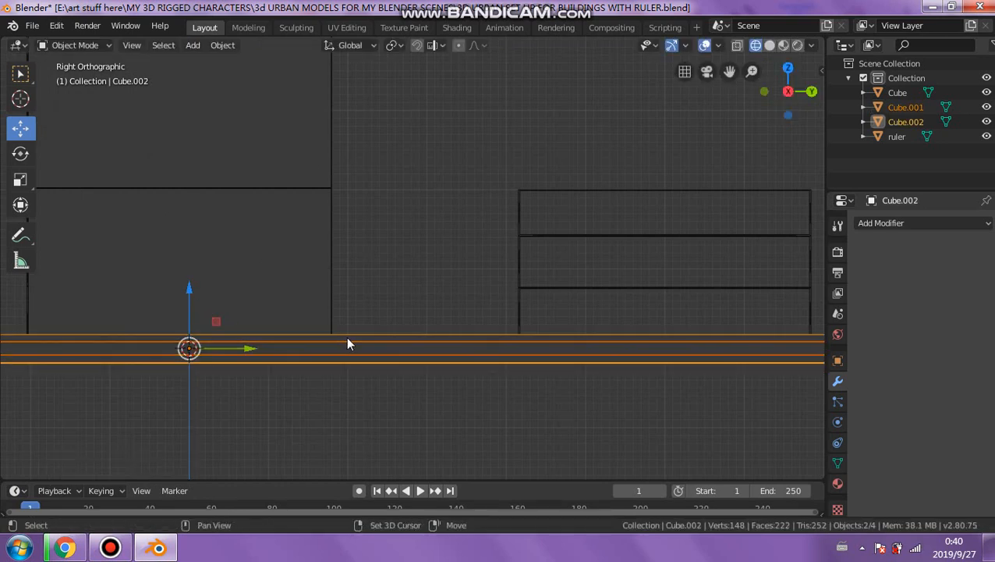
pyautogui.hotkey('ctrl', 'j')
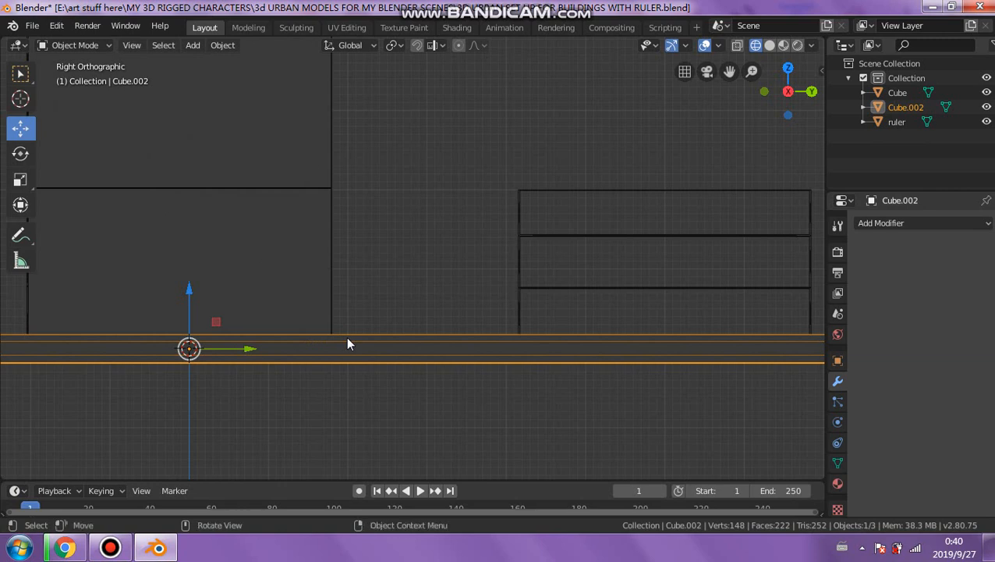
# Step: Lower the joined ground object slightly along Z to meet the building's base and return to solid shading
pyautogui.moveTo(187, 291); pyautogui.dragTo(204, 302)
pyautogui.moveTo(498, 282); pyautogui.dragTo(117, 300, button='middle')
pyautogui.scroll(-6, 389, 234)
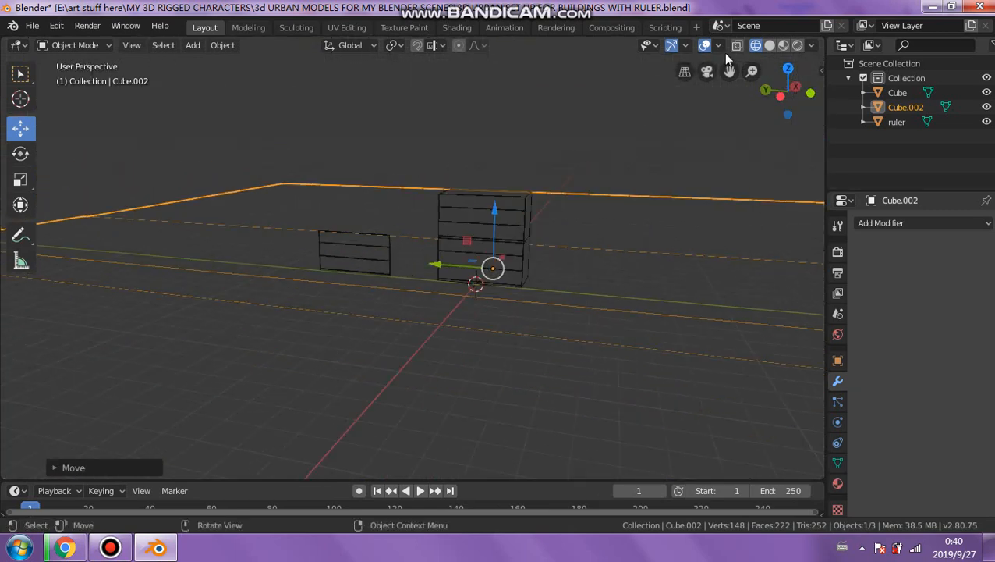
pyautogui.click(769, 45)
pyautogui.moveTo(585, 222)
pyautogui.mouseDown(button='middle')
pyautogui.moveTo(656, 200)
pyautogui.moveTo(608, 234)
pyautogui.mouseUp(button='middle')
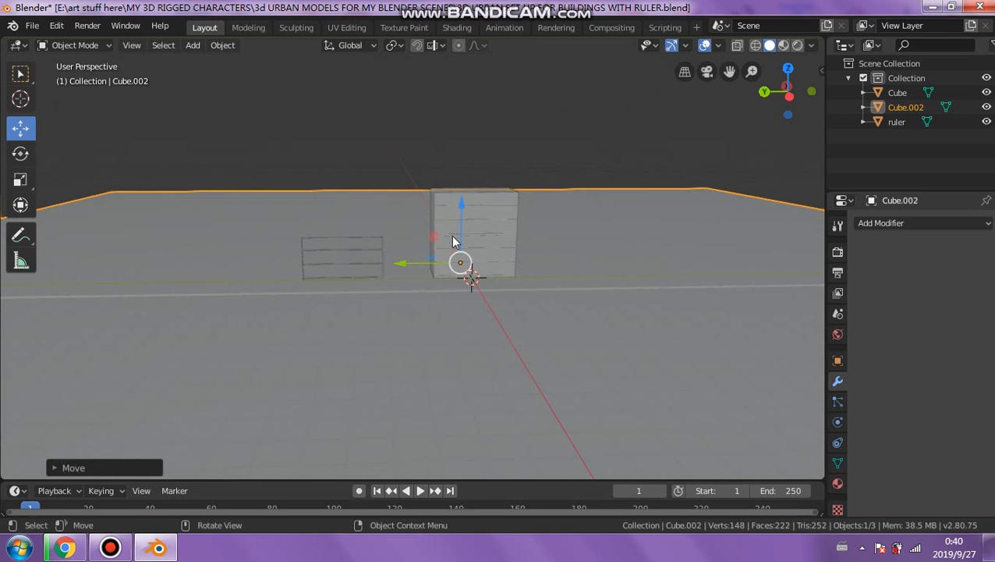
# Step: Add the building block to the selection, join it with the ground into one object, and clear the selection
pyautogui.click(501, 210)
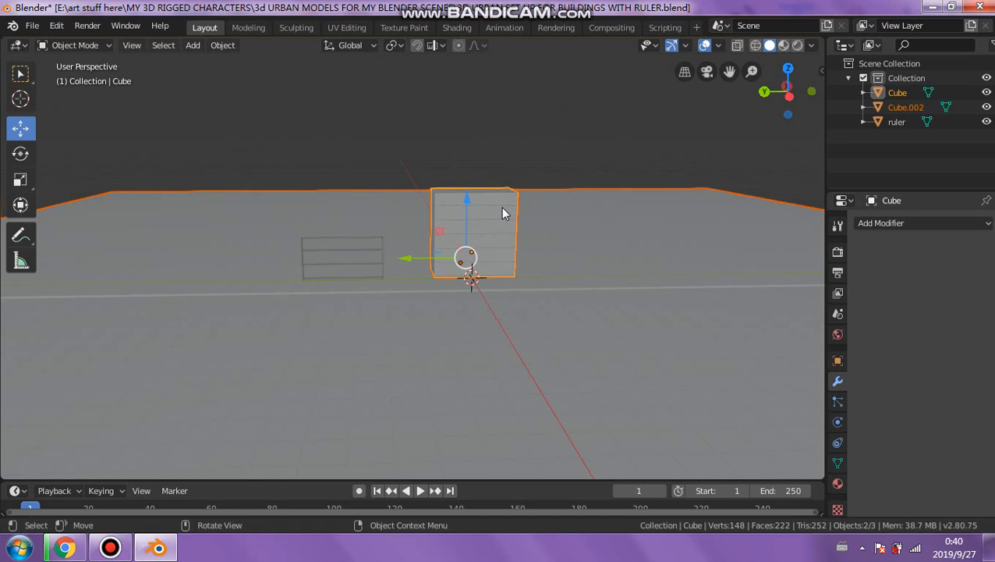
pyautogui.hotkey('ctrl', 'j')
pyautogui.scroll(4, 515, 213)
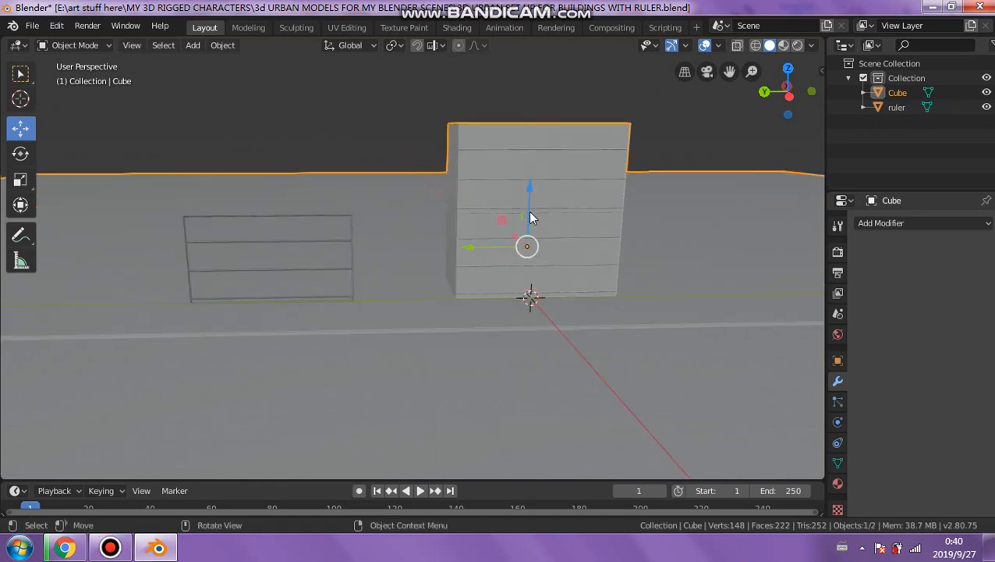
pyautogui.scroll(2, 530, 217)
pyautogui.keyDown('shift'); pyautogui.moveTo(527, 250); pyautogui.dragTo(509, 299, button='middle'); pyautogui.keyUp('shift')
pyautogui.click(305, 152)
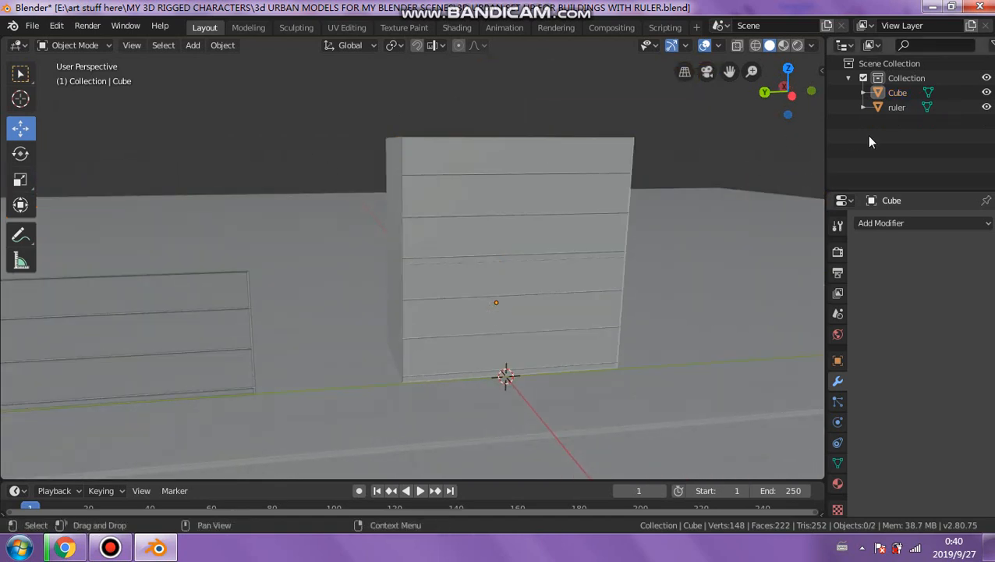
# Step: Hide the combined building-and-ground object, show it again, and inspect it beside the ruler
pyautogui.click(987, 92)
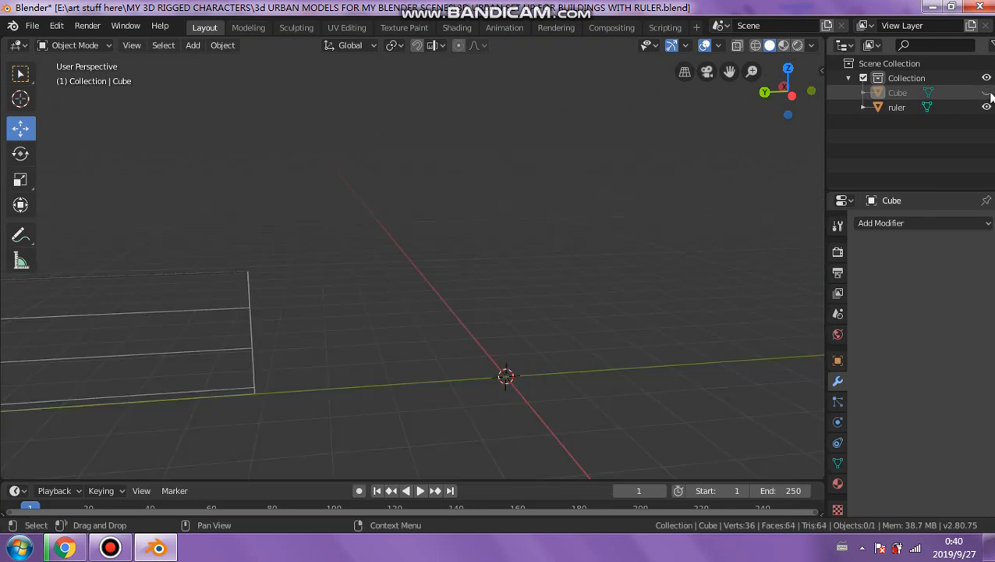
pyautogui.click(987, 92)
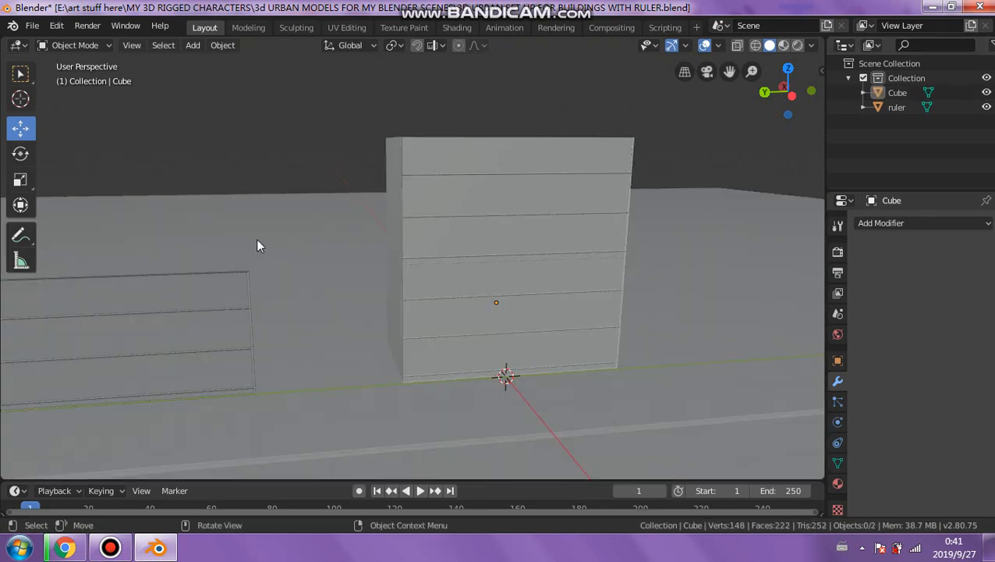
pyautogui.moveTo(257, 245); pyautogui.dragTo(254, 124, button='middle')
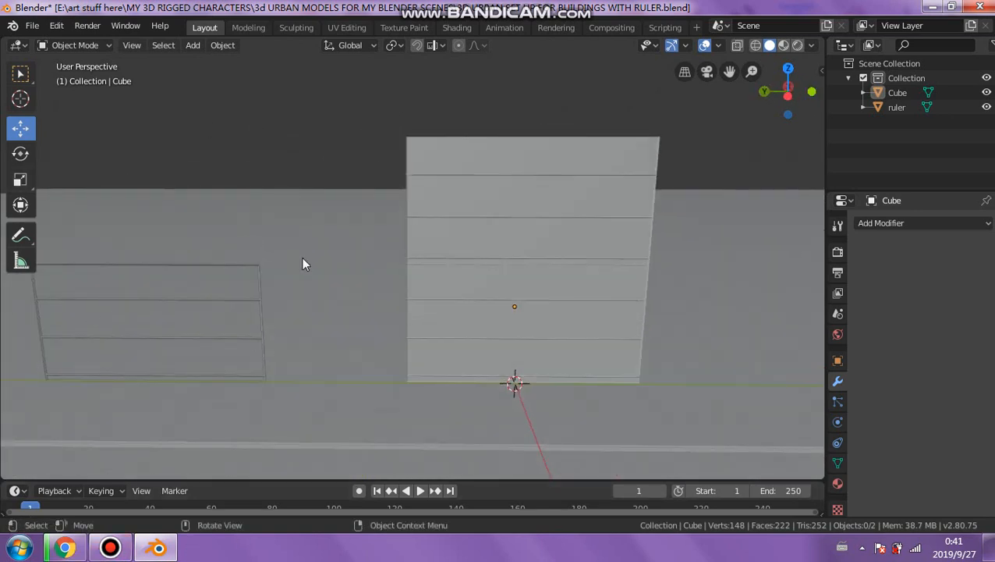
# Step: Save the scene under the new file name "road and two story building setup with ruler.blend" in the same folder
pyautogui.click(54, 27)
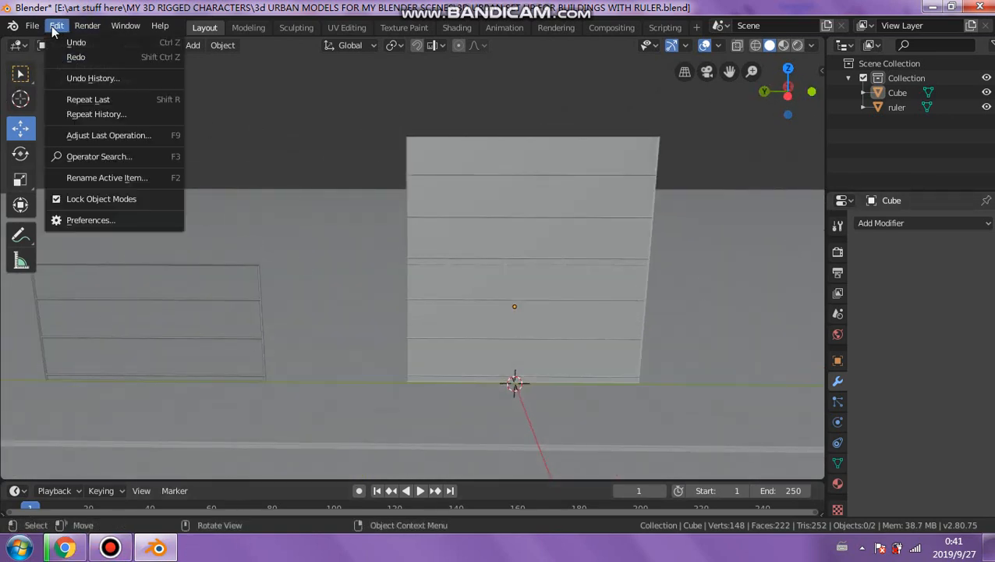
pyautogui.moveTo(32, 26)
pyautogui.moveTo(34, 43)
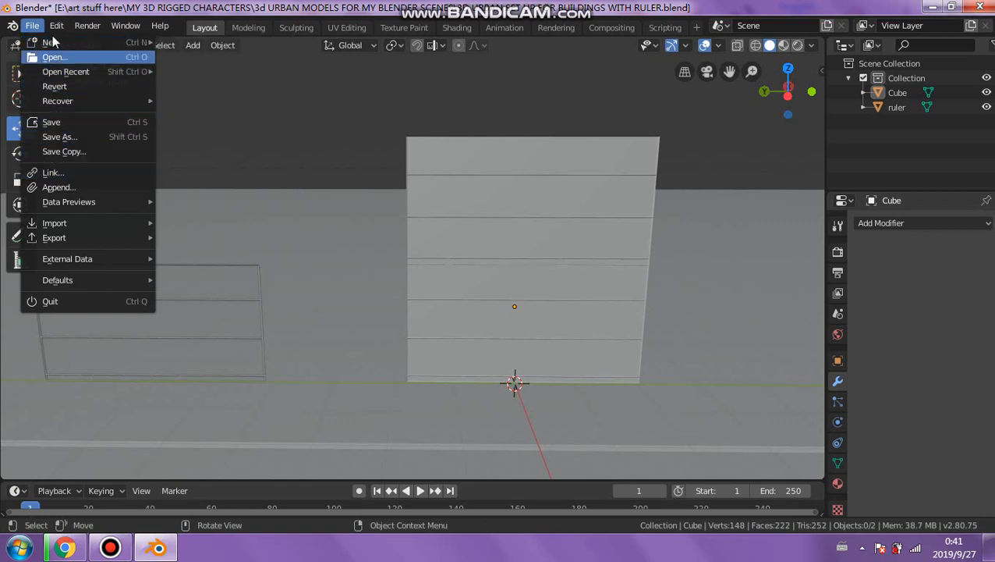
pyautogui.click(43, 136)
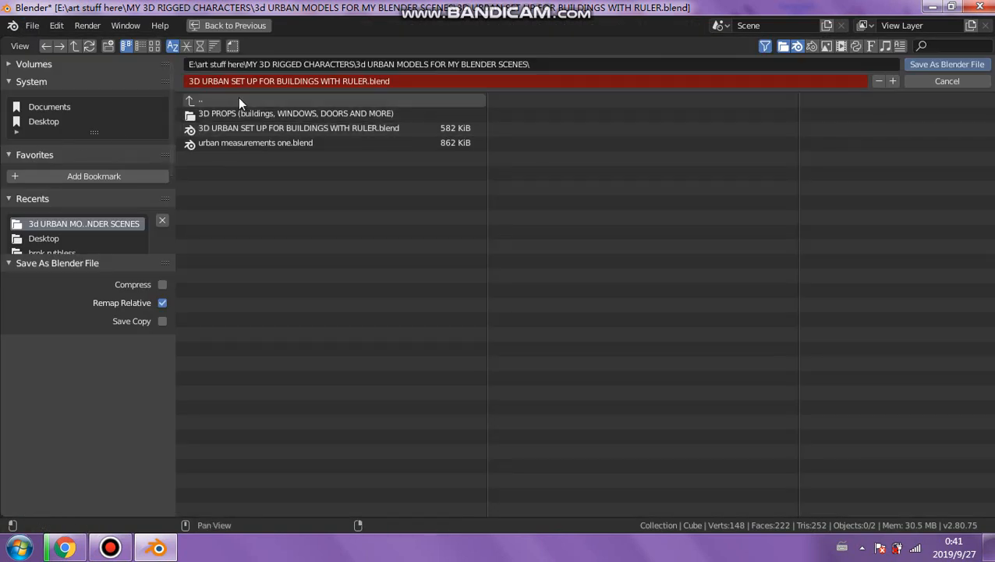
pyautogui.click(280, 80)
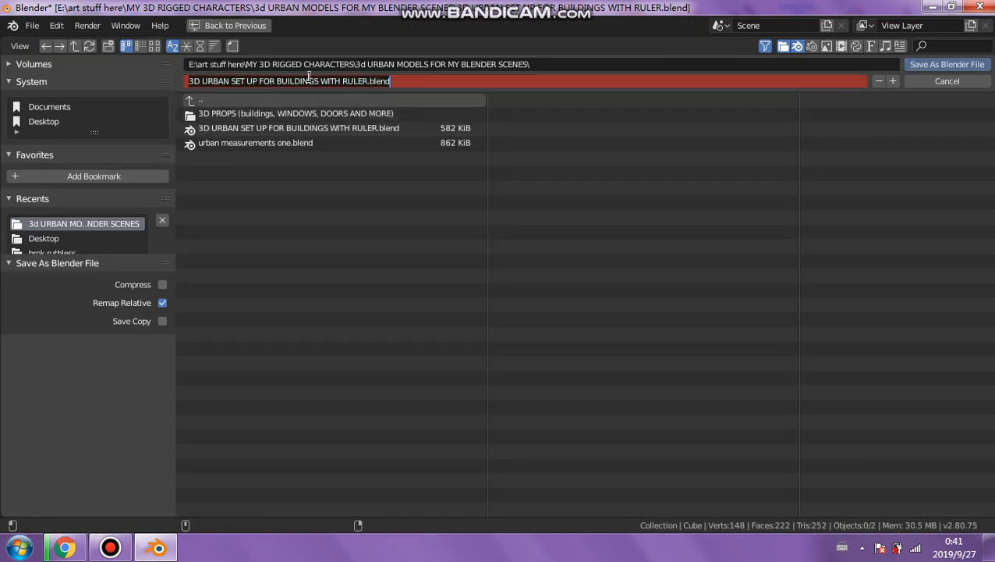
pyautogui.click(339, 79)
pyautogui.moveTo(366, 80); pyautogui.dragTo(157, 65)
pyautogui.write('road and ')
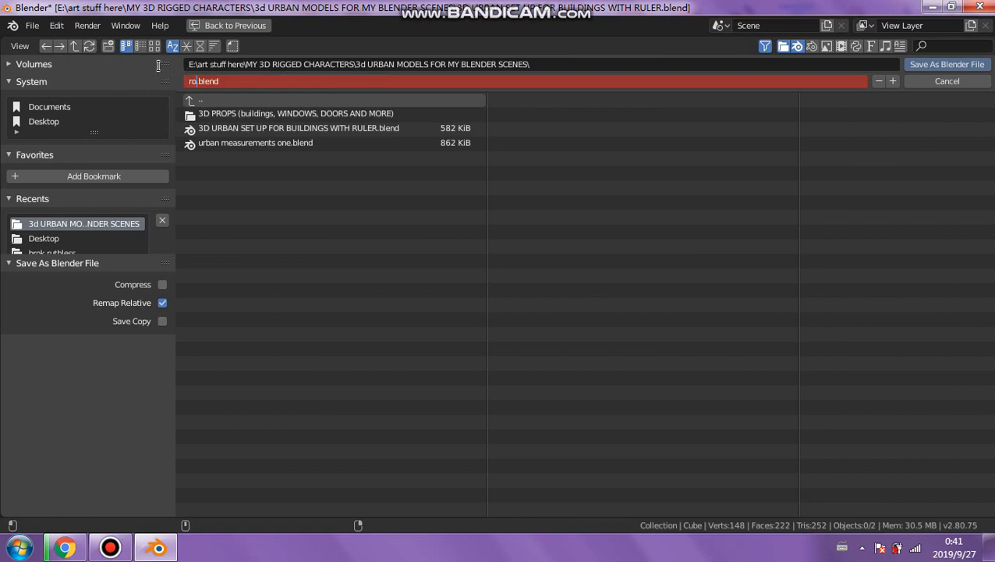
pyautogui.write('two story')
pyautogui.write('ry')
pyautogui.press('BackSpace')
pyautogui.press('BackSpace')
pyautogui.press('BackSpace')
pyautogui.press('BackSpace')
pyautogui.write('ry building set')
pyautogui.write('up')
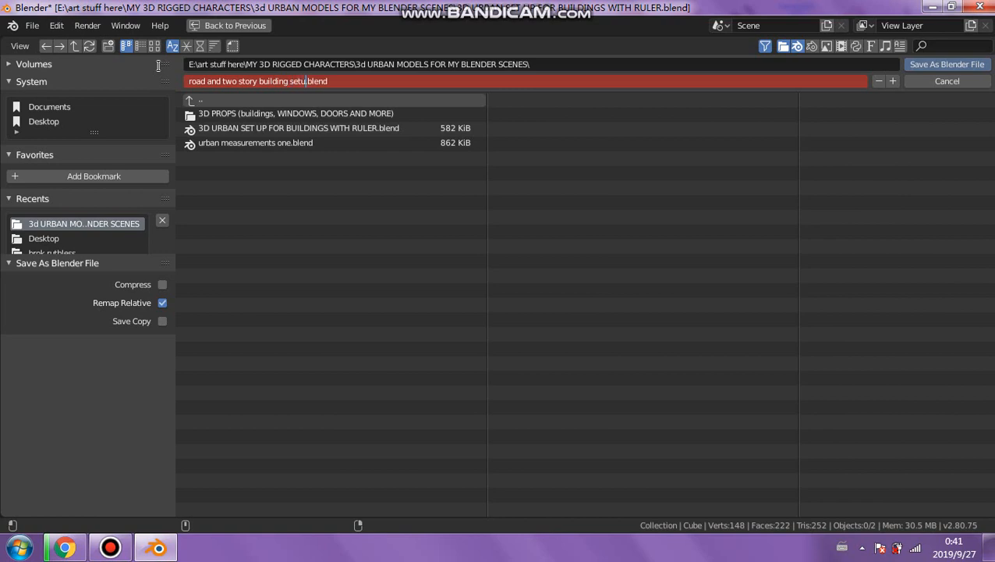
pyautogui.press('BackSpace')
pyautogui.press('BackSpace')
pyautogui.press('BackSpace')
pyautogui.write('hhgzx')
pyautogui.press('BackSpace')
pyautogui.press('BackSpace')
pyautogui.press('BackSpace')
pyautogui.press('BackSpace')
pyautogui.press('BackSpace')
pyautogui.press('BackSpace')
pyautogui.write('t')
pyautogui.press('BackSpace')
pyautogui.write('tup with ruler')
pyautogui.press('BackSpace')
pyautogui.press('BackSpace')
pyautogui.write('s')
pyautogui.press('BackSpace')
pyautogui.press('BackSpace')
pyautogui.write('ersd')
pyautogui.press('BackSpace')
pyautogui.click(931, 68)
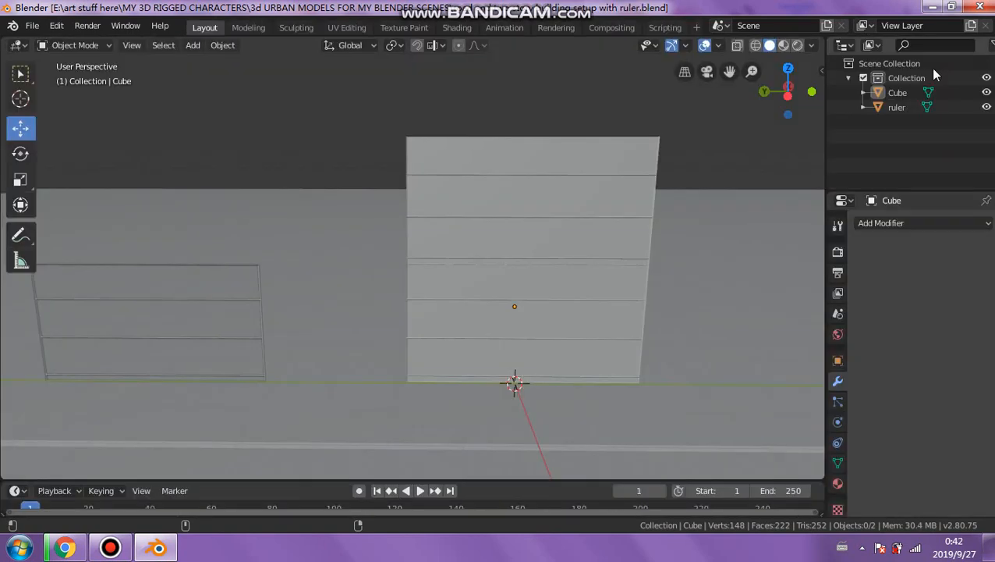
# Step: Start a new General scene, and reopen "road and two story building setup with ruler.blend"
pyautogui.click(31, 26)
pyautogui.moveTo(102, 42)
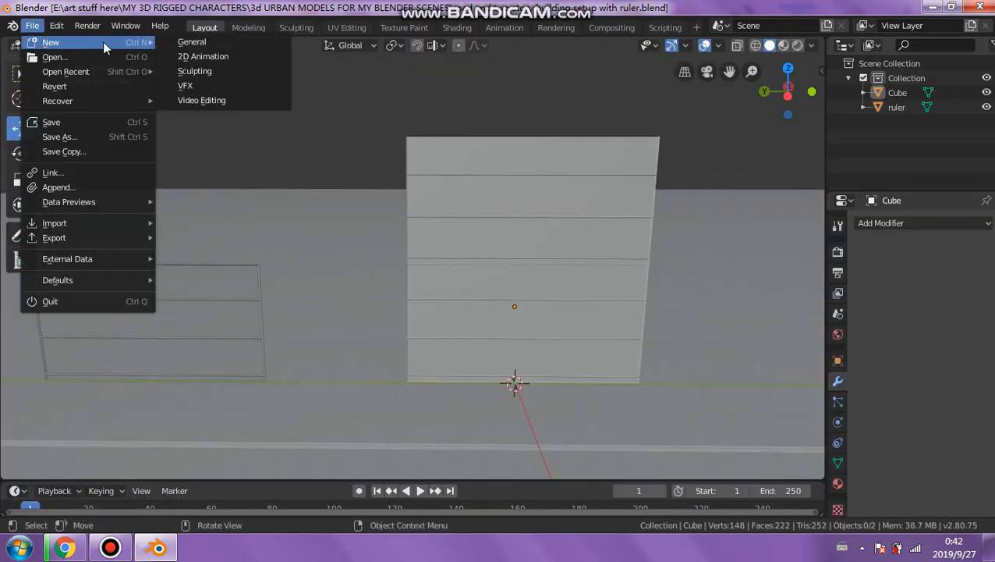
pyautogui.click(206, 41)
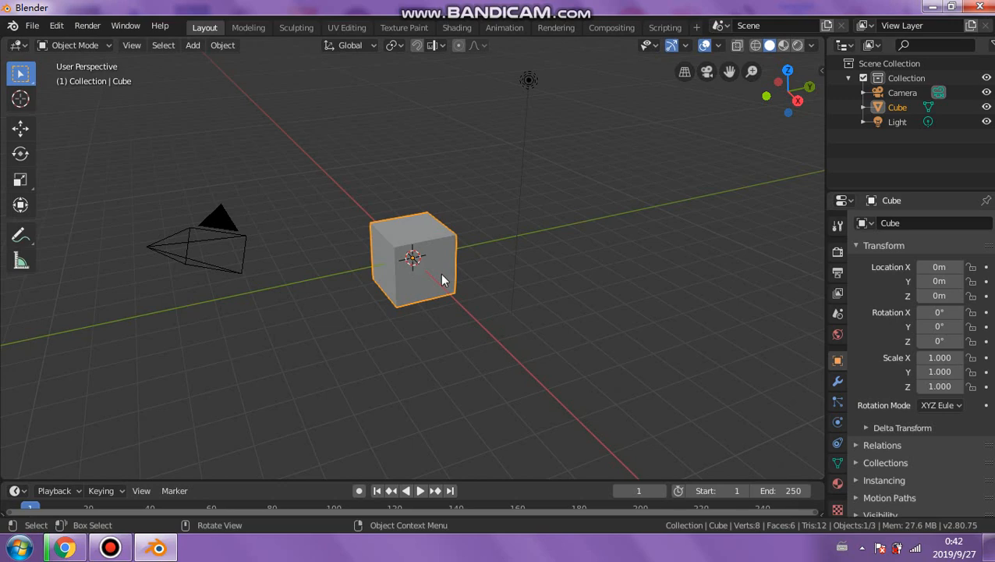
pyautogui.click(32, 26)
pyautogui.click(83, 56)
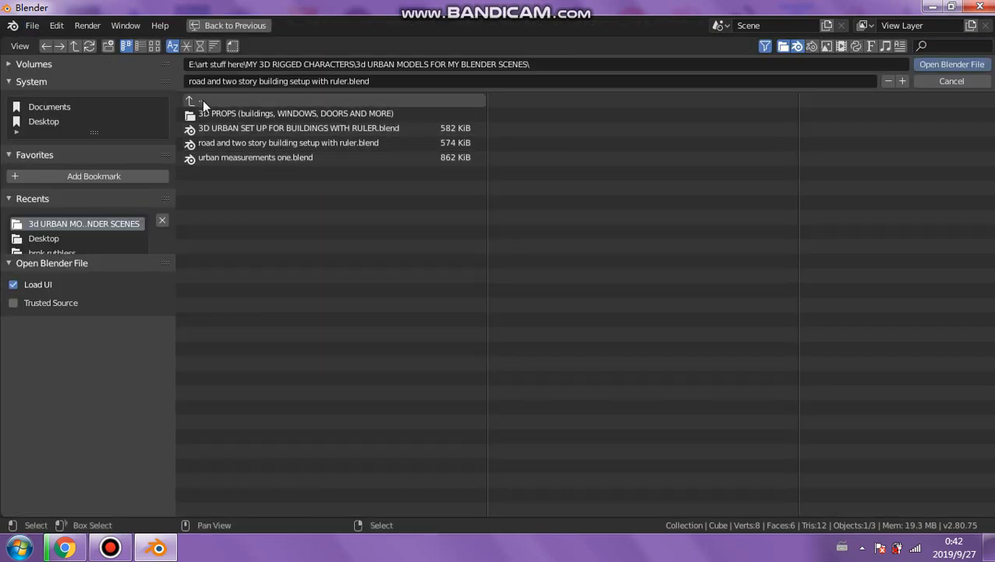
pyautogui.doubleClick(211, 142)
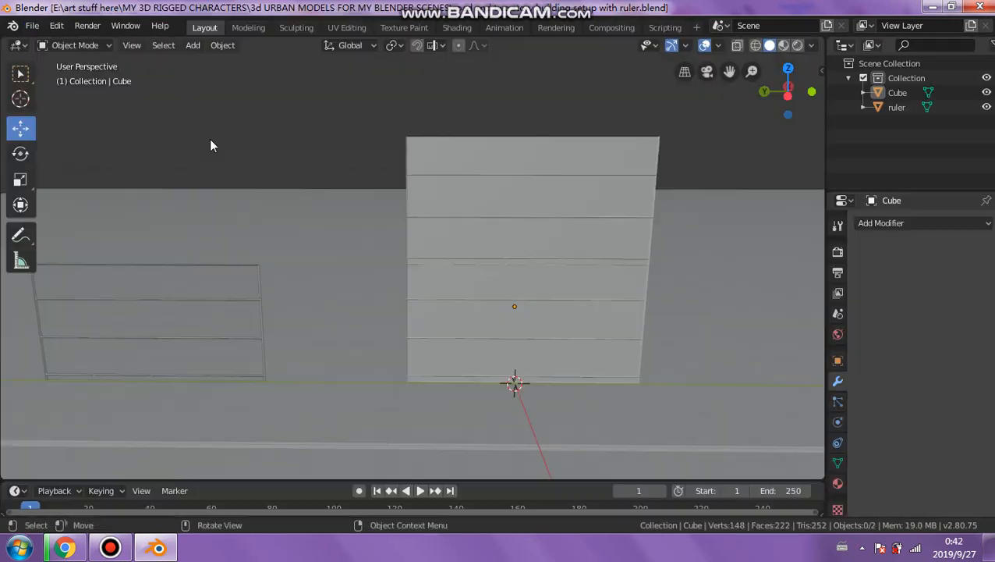
# Step: Select the combined building-and-ground object and examine it beside the ruler from several angles
pyautogui.moveTo(316, 177); pyautogui.dragTo(450, 219, button='middle')
pyautogui.click(450, 220)
pyautogui.scroll(-4, 692, 184)
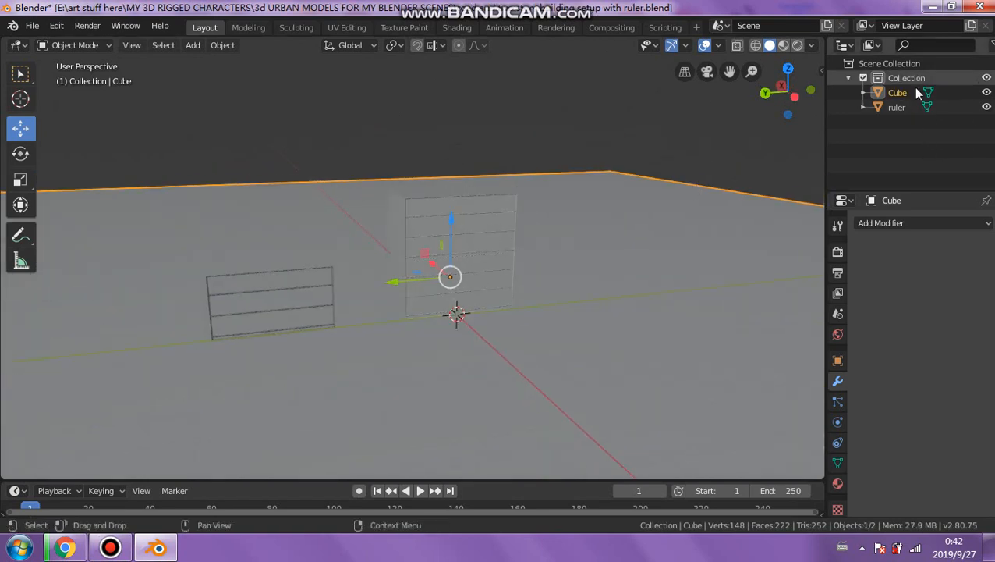
pyautogui.click(848, 79)
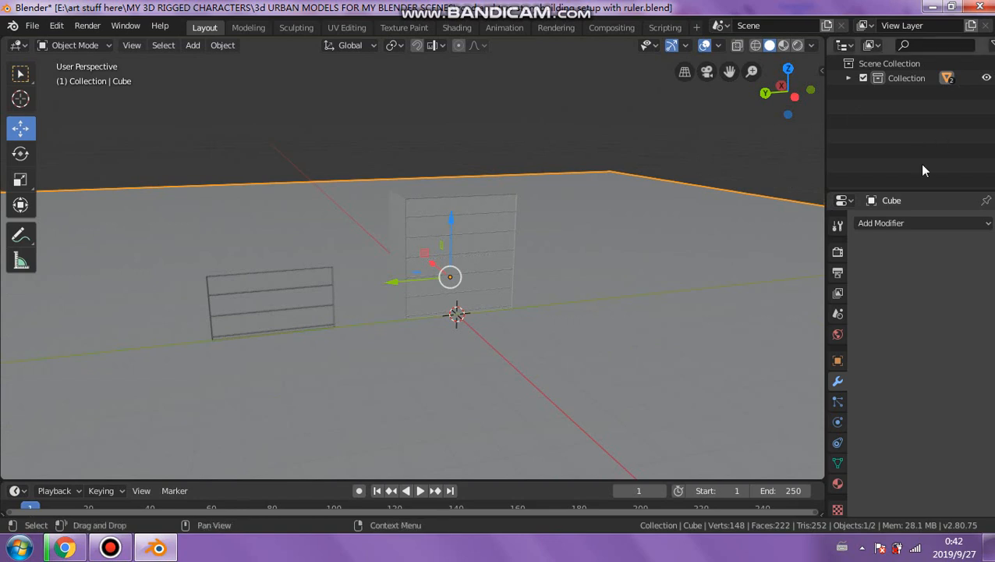
pyautogui.click(848, 79)
pyautogui.scroll(1, 593, 226)
pyautogui.scroll(3, 593, 222)
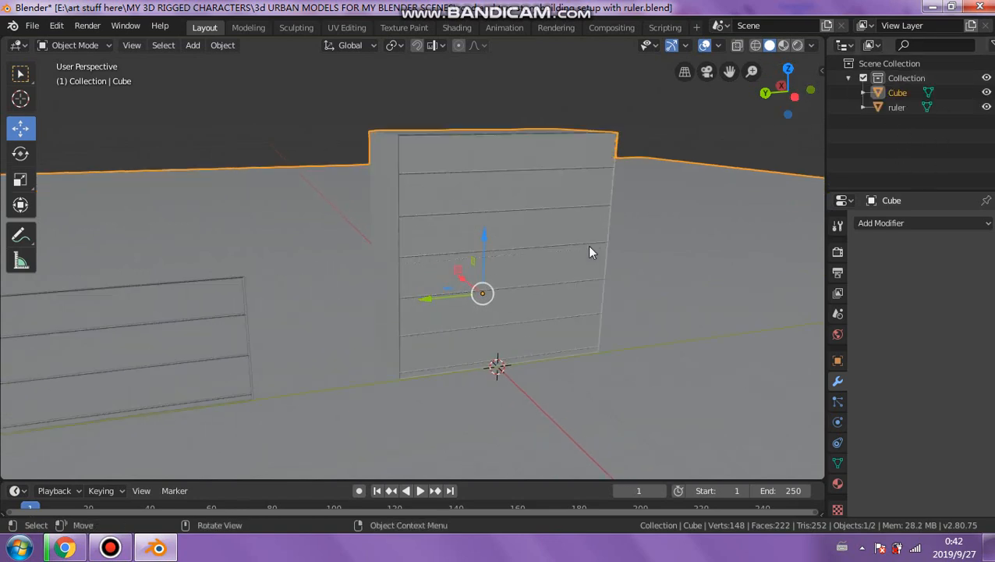
pyautogui.moveTo(589, 247)
pyautogui.mouseDown(button='middle')
pyautogui.moveTo(528, 242)
pyautogui.moveTo(573, 237)
pyautogui.mouseUp(button='middle')
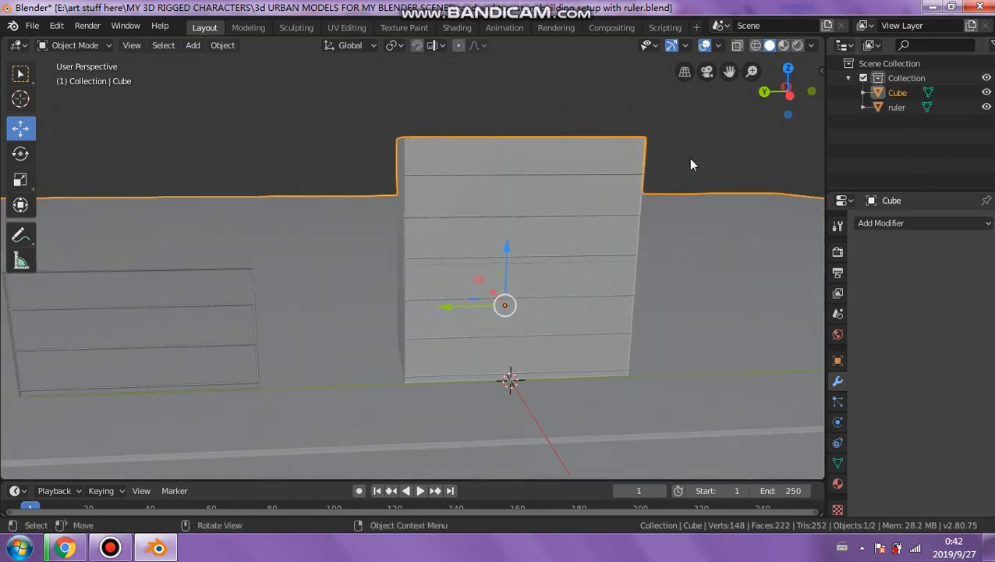
pyautogui.moveTo(694, 168); pyautogui.dragTo(329, 285, button='middle')
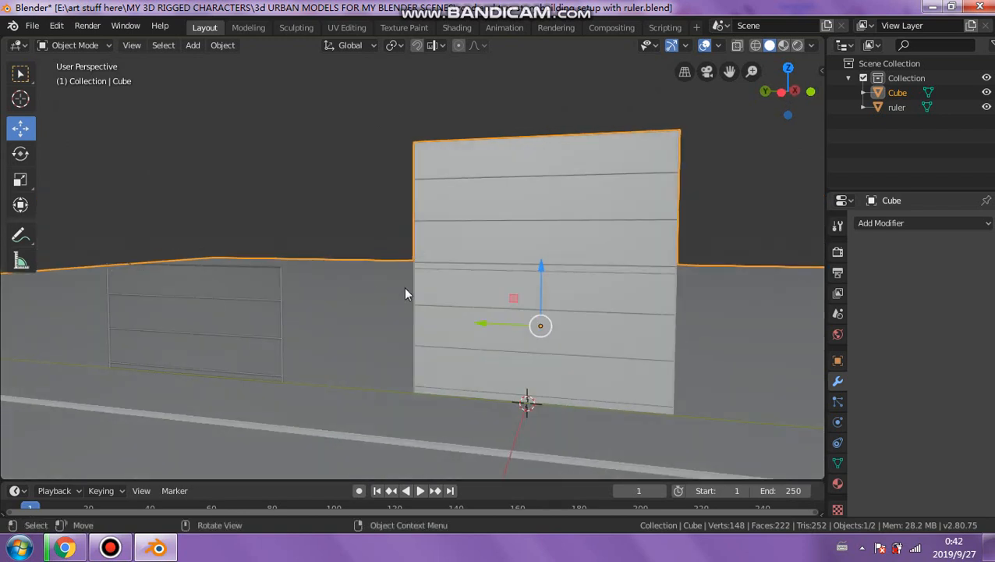
pyautogui.moveTo(405, 294); pyautogui.dragTo(244, 219, button='middle')
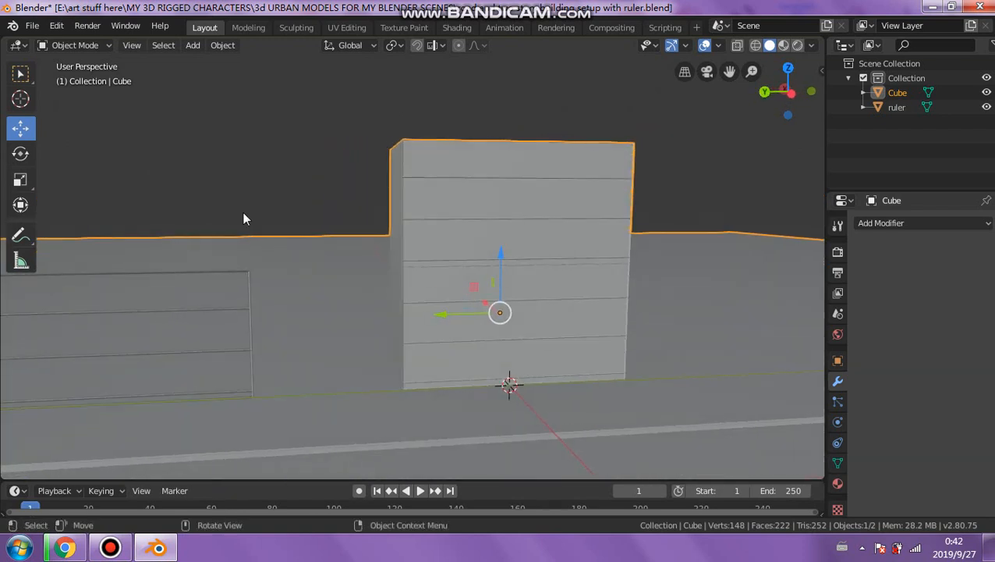
pyautogui.click(188, 48)
pyautogui.moveTo(239, 66)
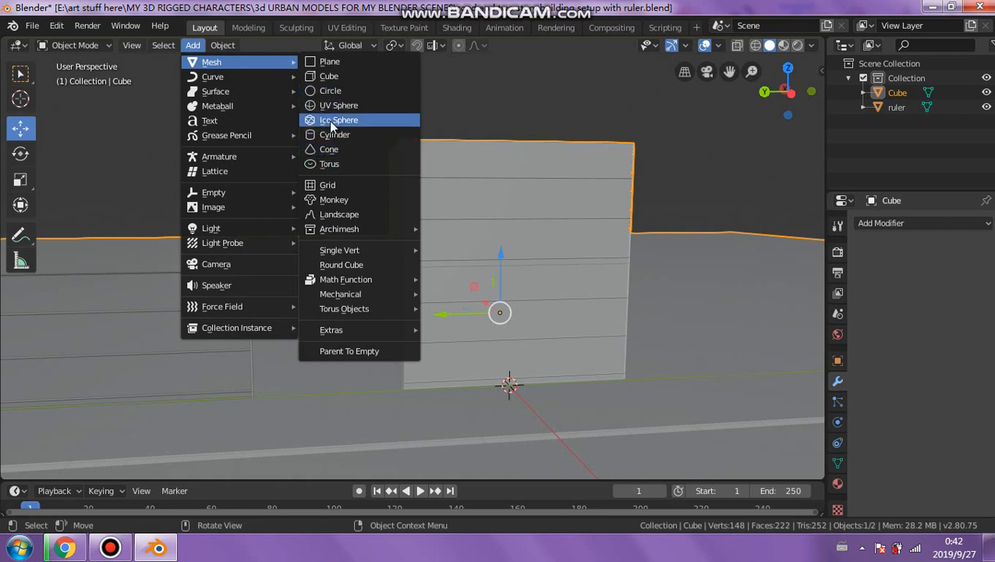
pyautogui.click(348, 44)
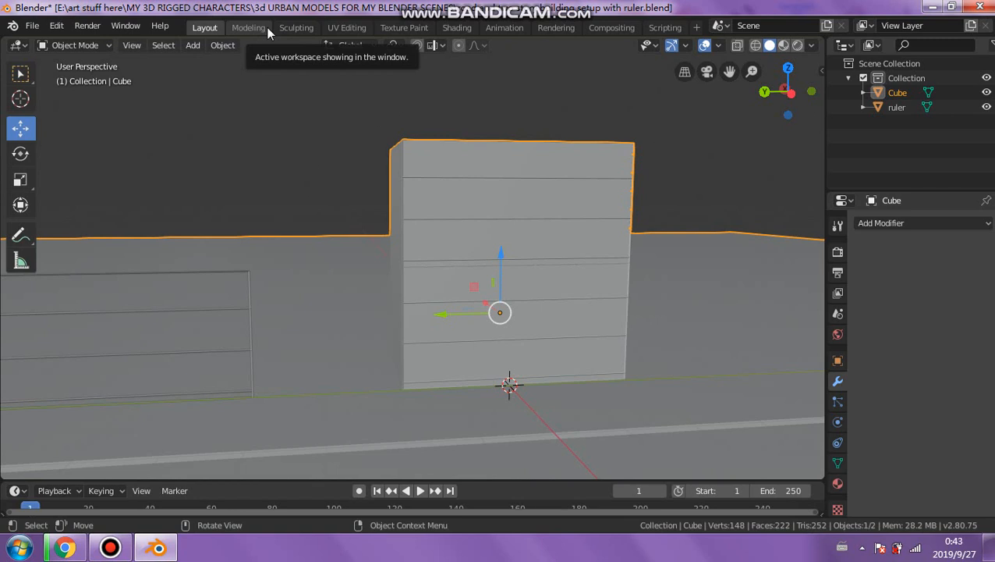
pyautogui.click(193, 45)
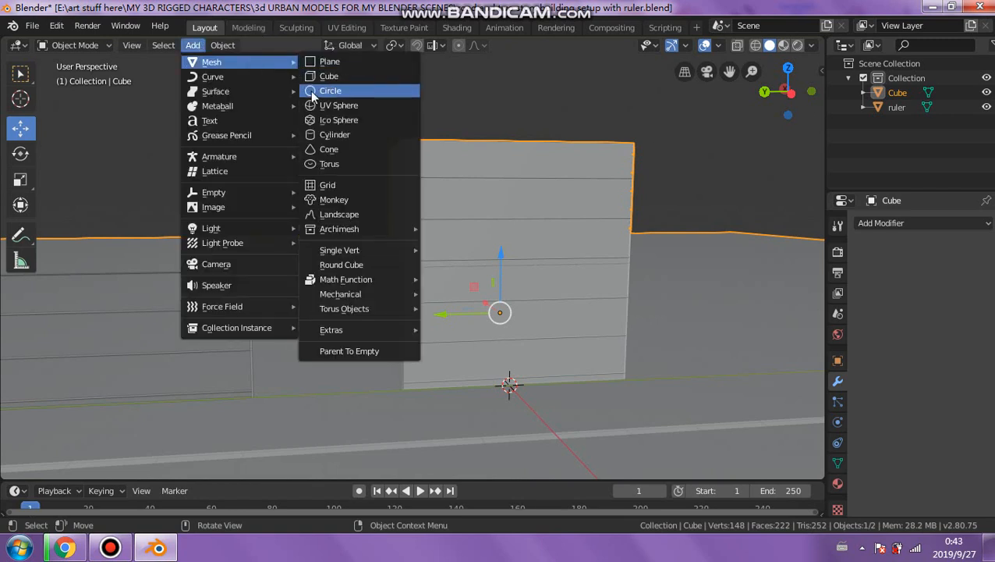
pyautogui.click(327, 135)
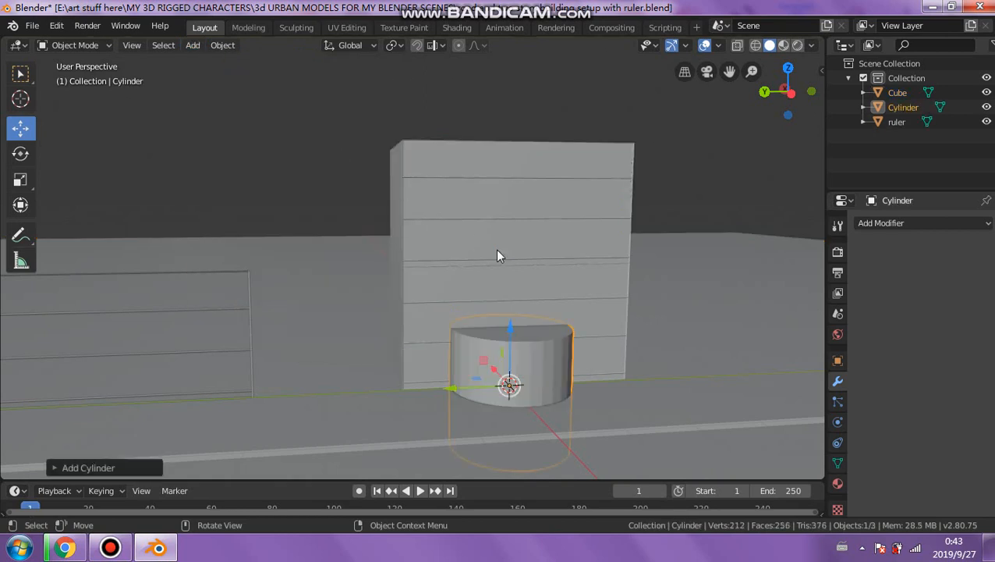
pyautogui.hotkey('ctrl', 'z')
# Step: Add a cylinder mesh at the 3D cursor, at the foot of the building's front wall
pyautogui.click(193, 45)
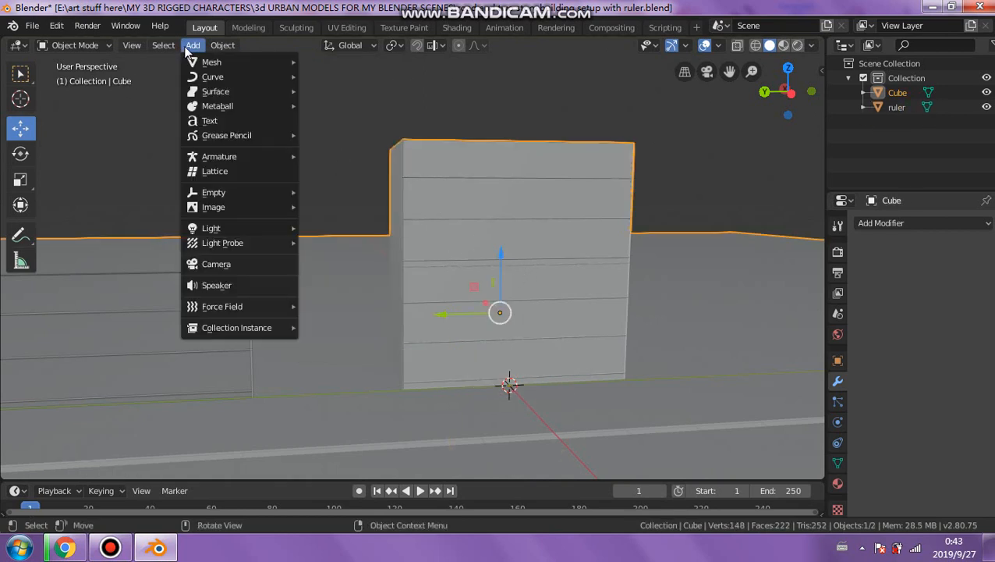
pyautogui.moveTo(257, 62)
pyautogui.click(327, 134)
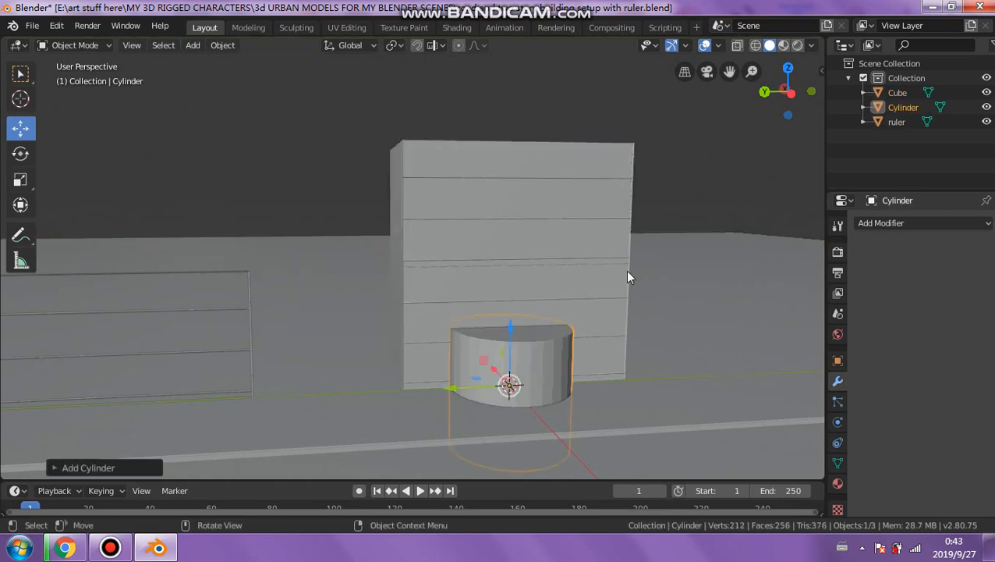
# Step: Raise the cylinder along the Z axis until its base rests on the ground beside the building
pyautogui.moveTo(633, 275); pyautogui.dragTo(531, 267, button='middle')
pyautogui.scroll(-4, 530, 269)
pyautogui.moveTo(529, 304); pyautogui.dragTo(503, 343, button='middle')
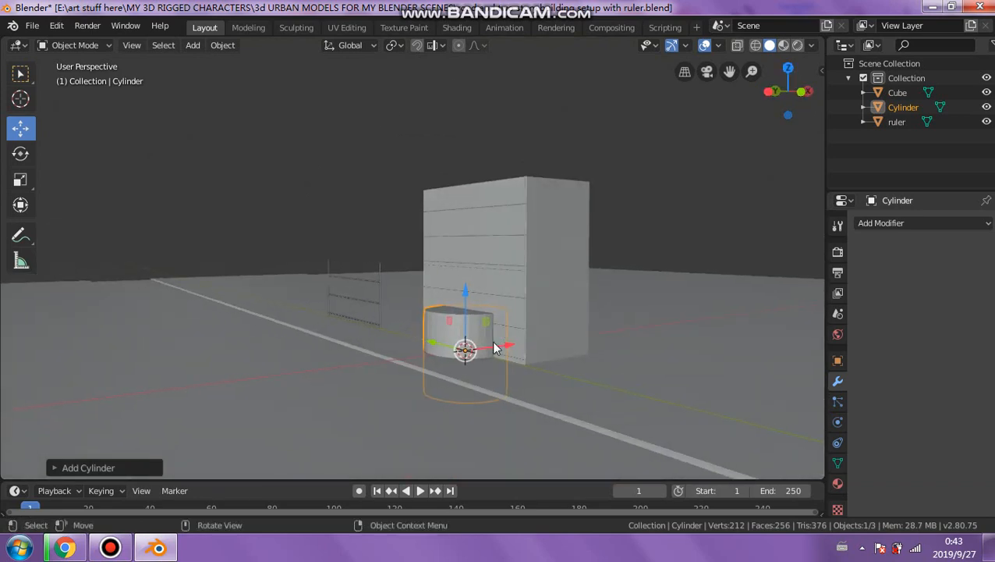
pyautogui.moveTo(566, 376); pyautogui.dragTo(659, 380, button='middle')
pyautogui.scroll(3, 560, 356)
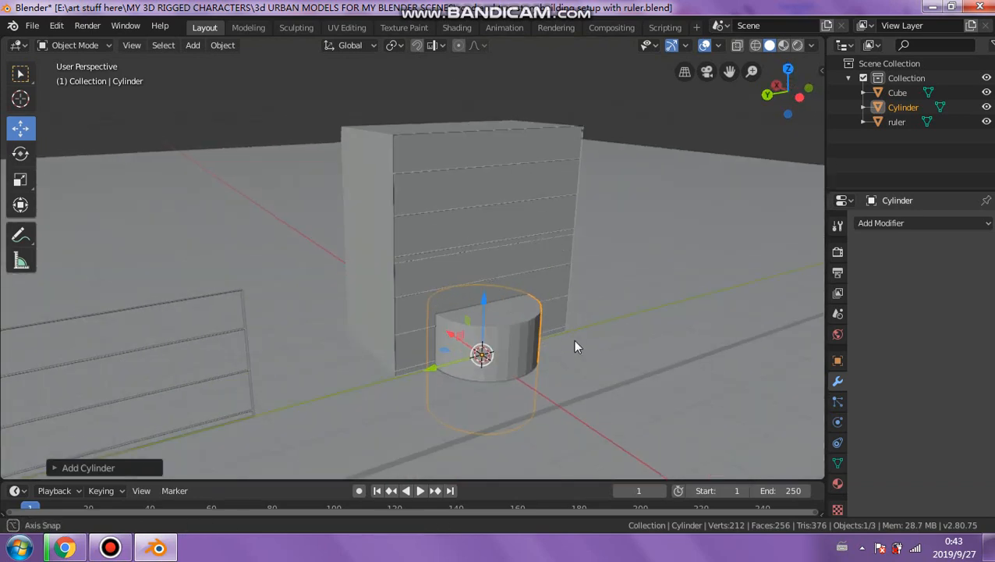
pyautogui.scroll(2, 575, 344)
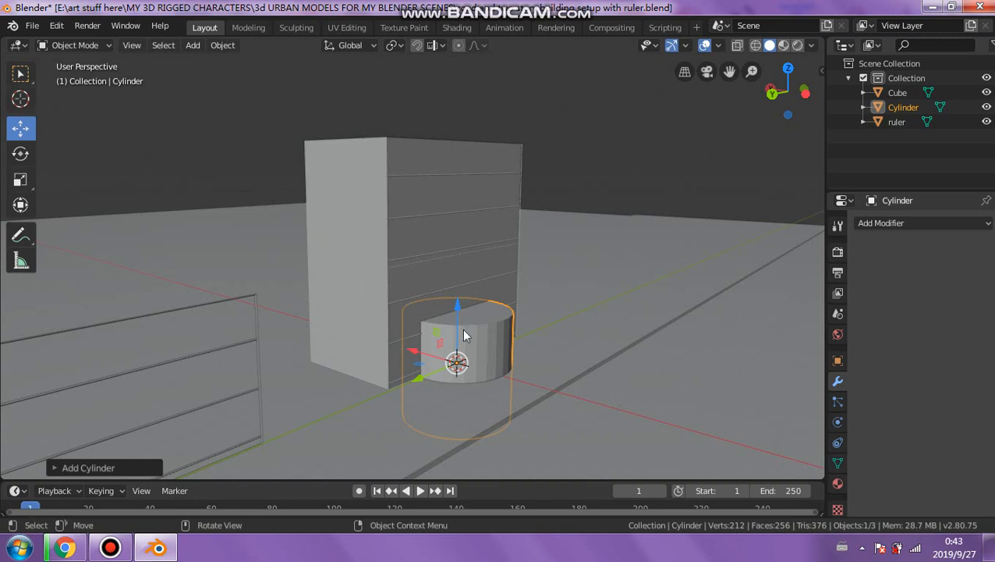
pyautogui.press('g')
pyautogui.press('z')
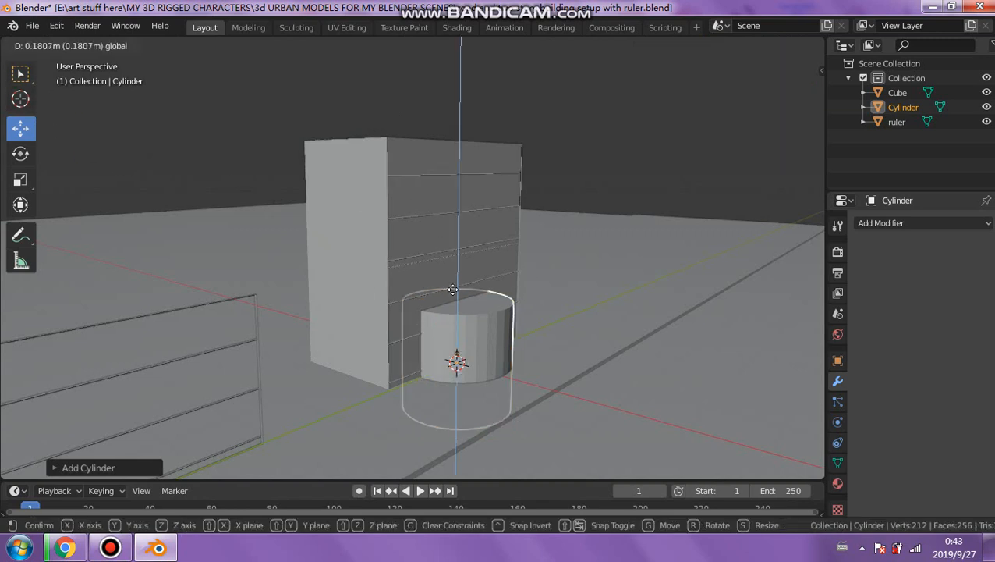
pyautogui.moveTo(458, 258); pyautogui.dragTo(459, 259)
pyautogui.moveTo(503, 310); pyautogui.dragTo(516, 285, button='middle')
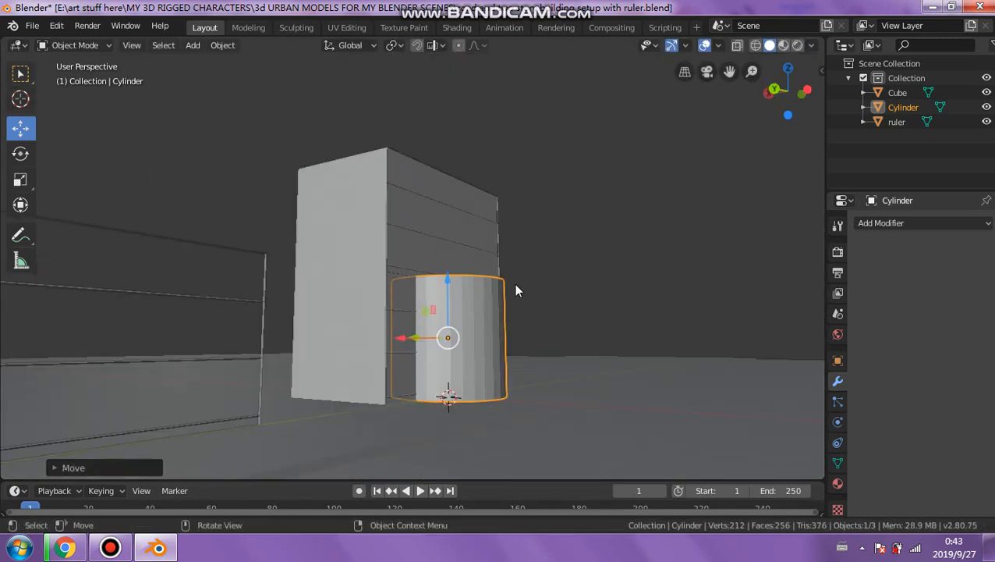
pyautogui.scroll(3, 508, 304)
pyautogui.keyDown('shift'); pyautogui.moveTo(499, 326); pyautogui.dragTo(365, 311, button='middle'); pyautogui.keyUp('shift')
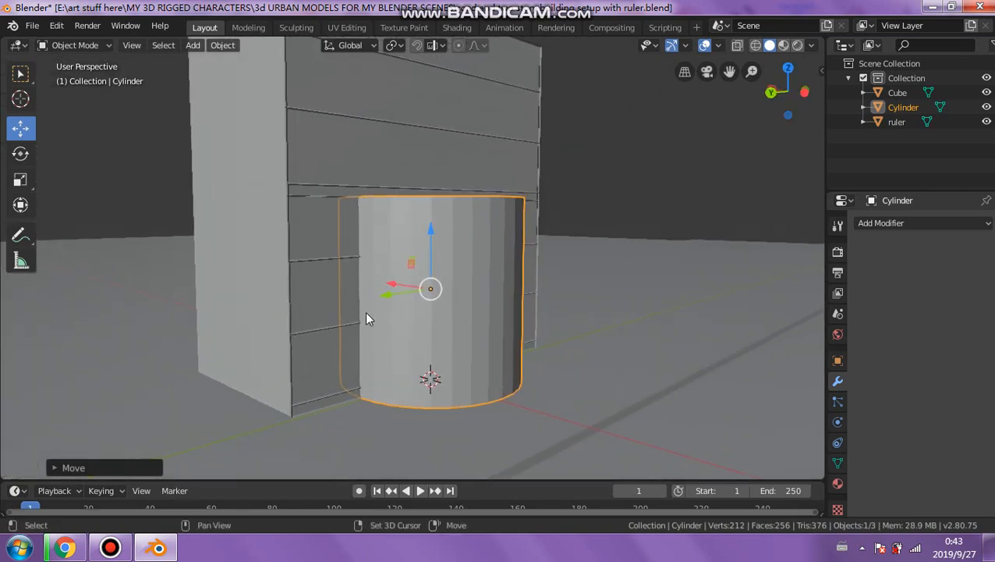
pyautogui.click(20, 153)
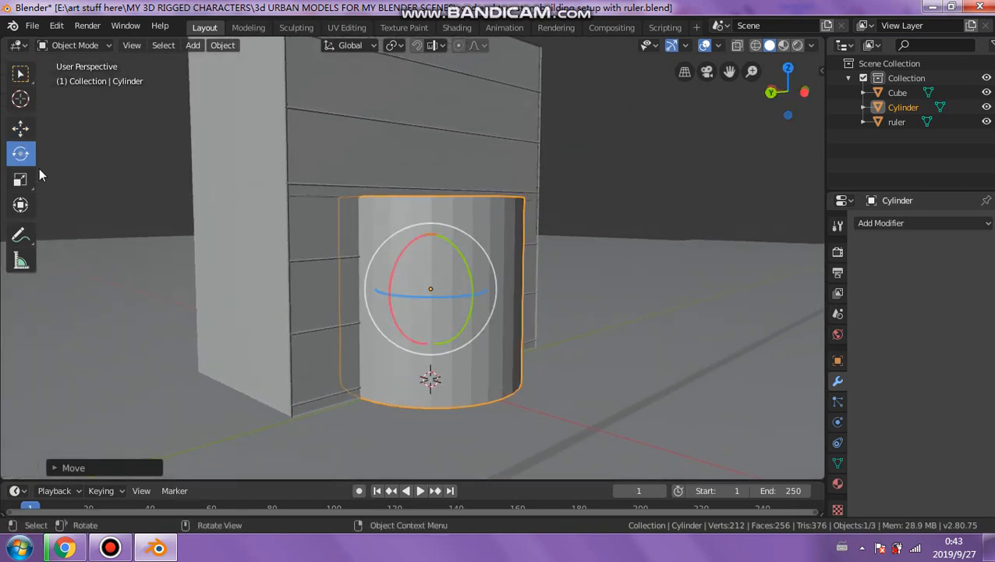
pyautogui.moveTo(328, 257); pyautogui.dragTo(334, 158, button='middle')
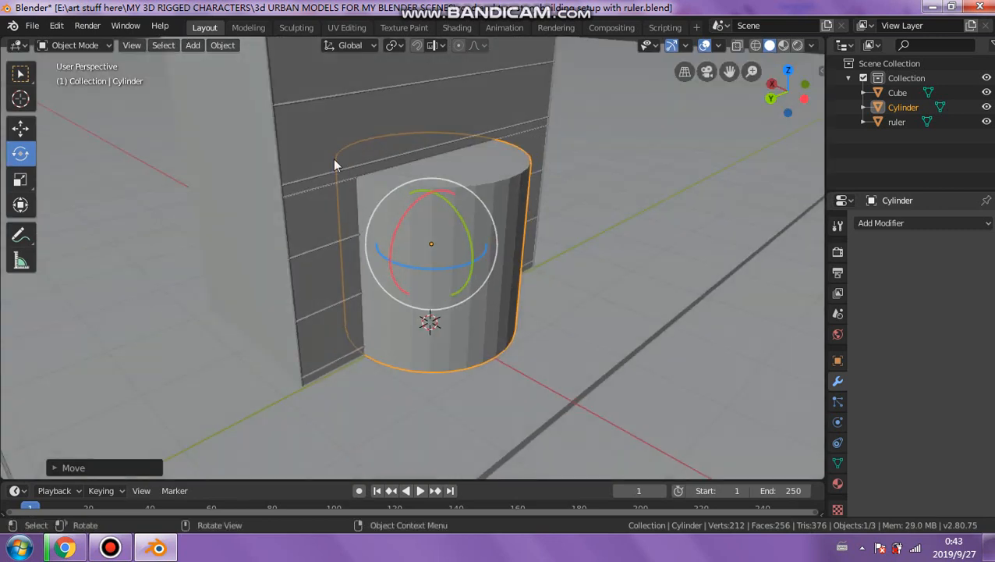
pyautogui.click(21, 73)
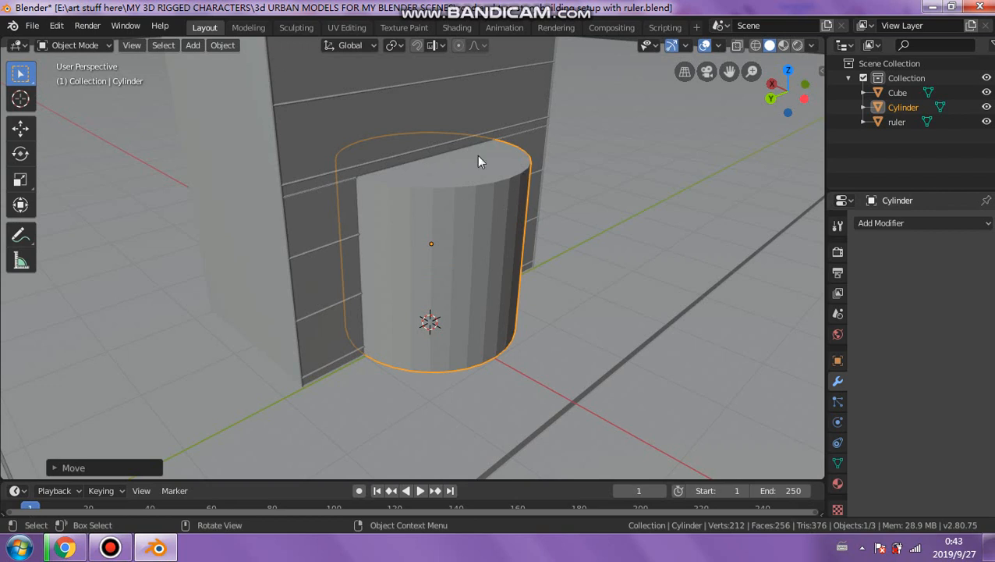
pyautogui.click(90, 46)
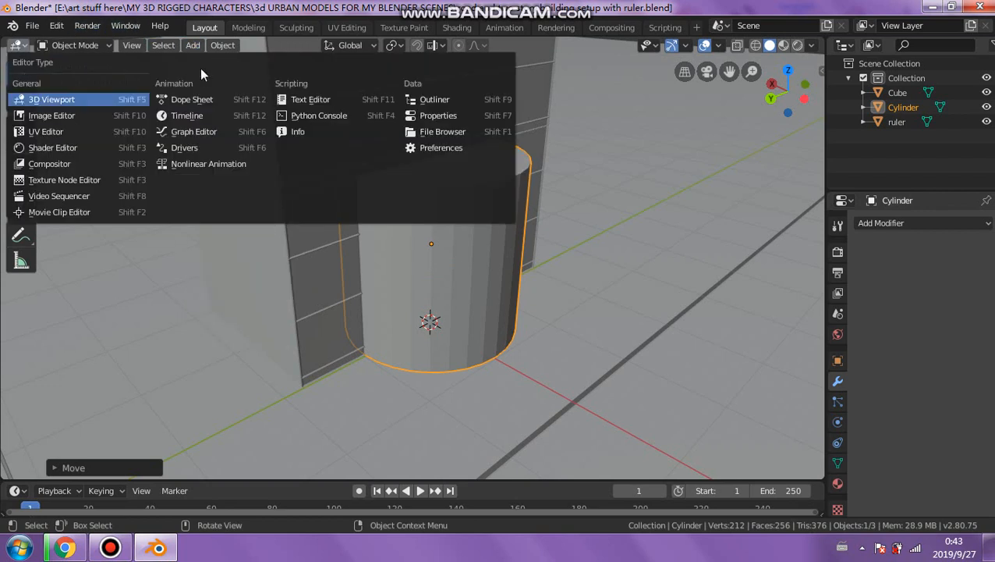
pyautogui.moveTo(189, 47)
pyautogui.moveTo(257, 60)
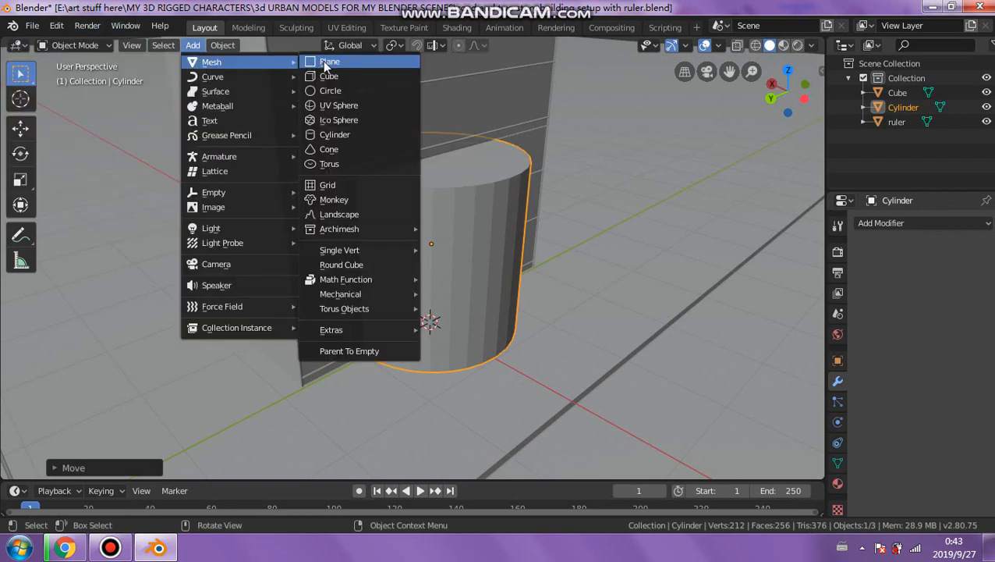
# Step: Enter Edit Mode on the cylinder, clear the vertex selection, and select only its top cap in face select mode
pyautogui.moveTo(75, 46)
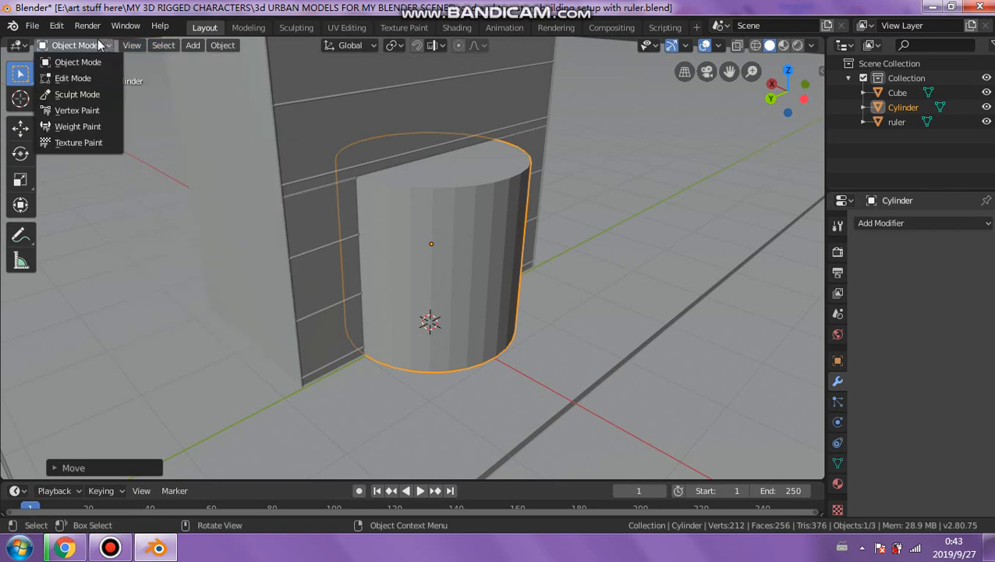
pyautogui.click(78, 78)
pyautogui.keyDown('shift'); pyautogui.click(471, 171); pyautogui.keyUp('shift')
pyautogui.moveTo(471, 170); pyautogui.dragTo(564, 156, button='middle')
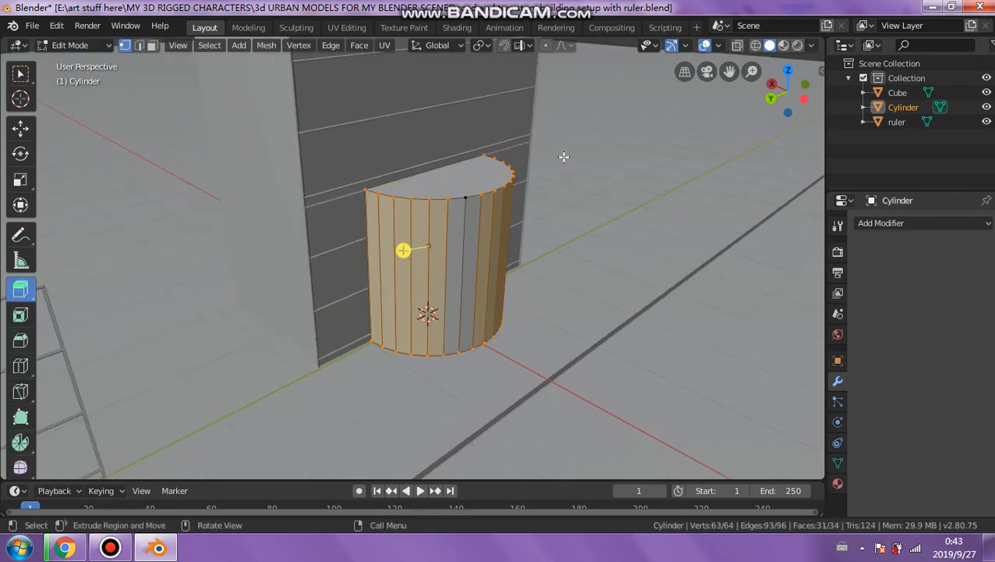
pyautogui.scroll(-1, 564, 157)
pyautogui.hotkey('alt', 'a')
pyautogui.click(447, 218)
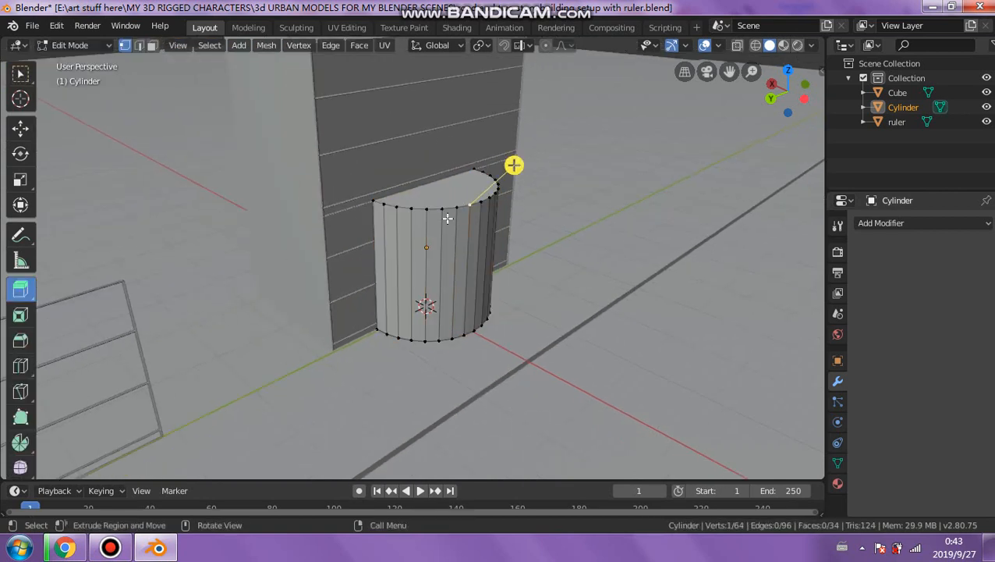
pyautogui.click(152, 45)
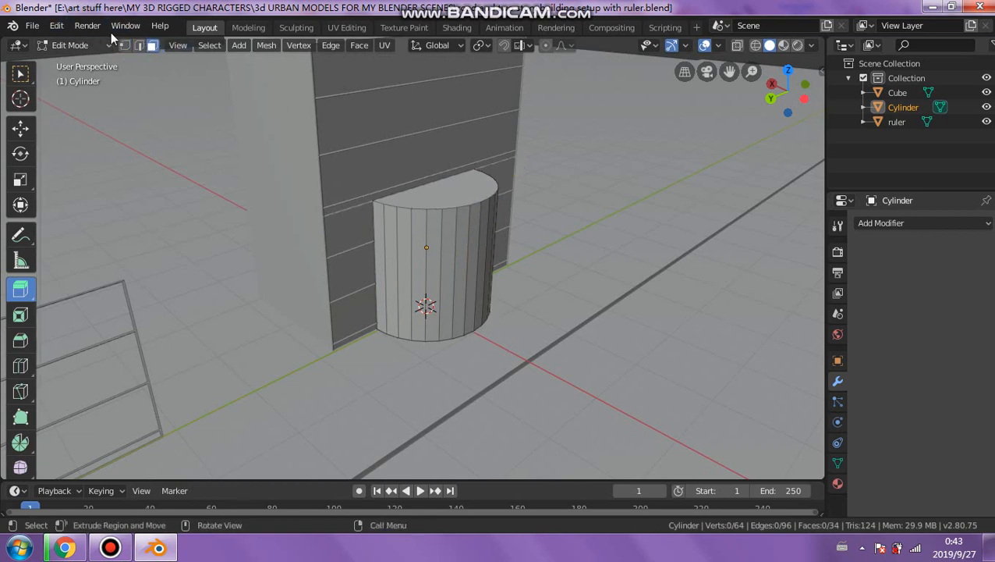
pyautogui.click(439, 198)
# Step: Examine the cylinder from low angles and close up, checking its sides and where its base meets the ground
pyautogui.moveTo(473, 233); pyautogui.dragTo(441, 225, button='middle')
pyautogui.scroll(4, 464, 285)
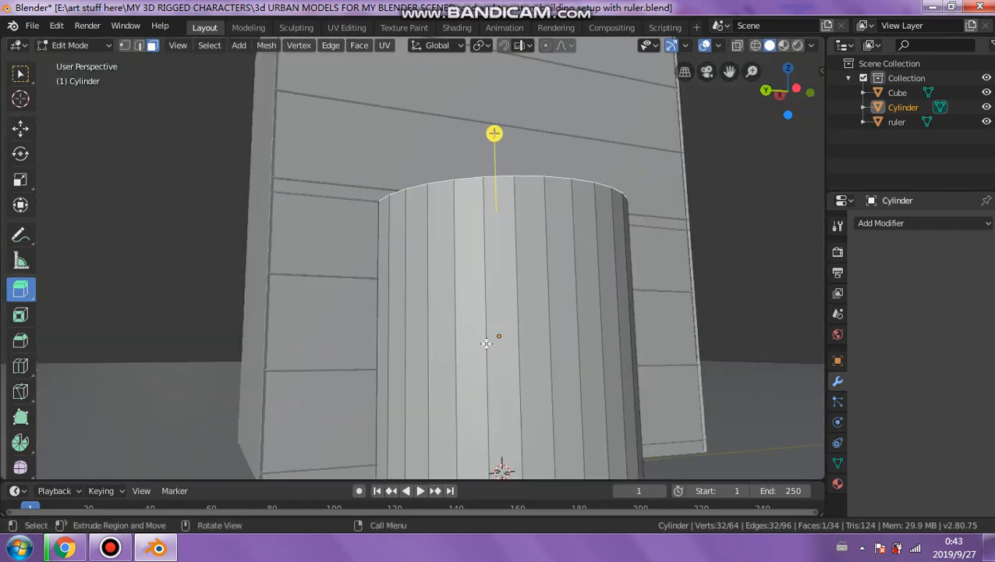
pyautogui.moveTo(489, 342); pyautogui.dragTo(369, 250, button='middle')
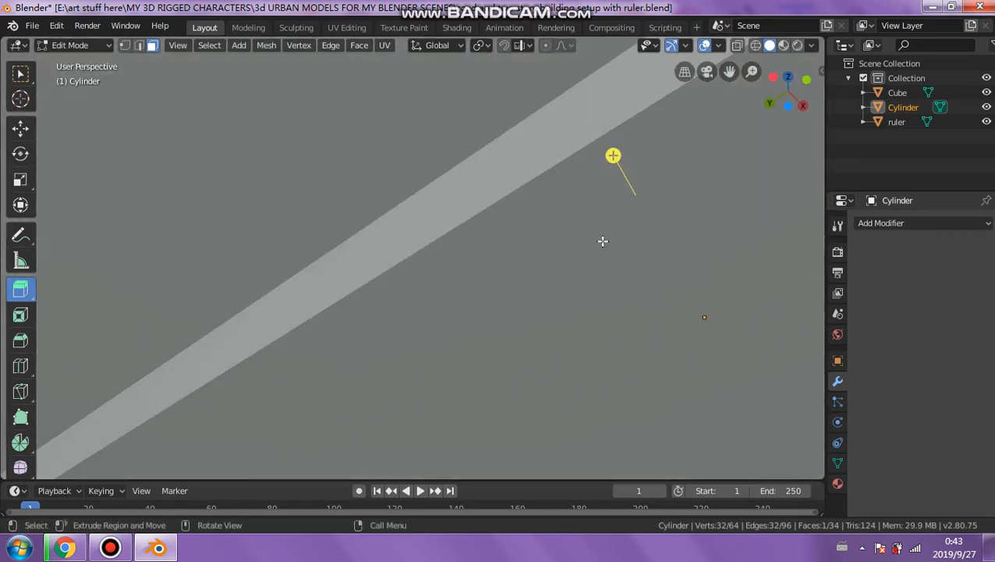
pyautogui.scroll(2, 606, 236)
pyautogui.moveTo(653, 231); pyautogui.dragTo(700, 292, button='middle')
pyautogui.scroll(-5, 699, 294)
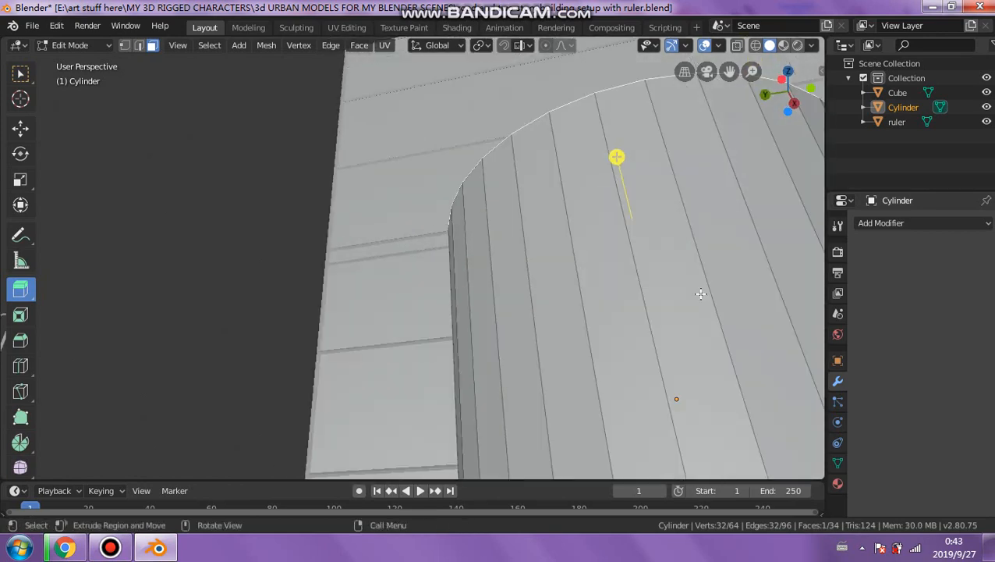
pyautogui.moveTo(324, 191); pyautogui.dragTo(219, 122, button='middle')
pyautogui.scroll(-3, 219, 122)
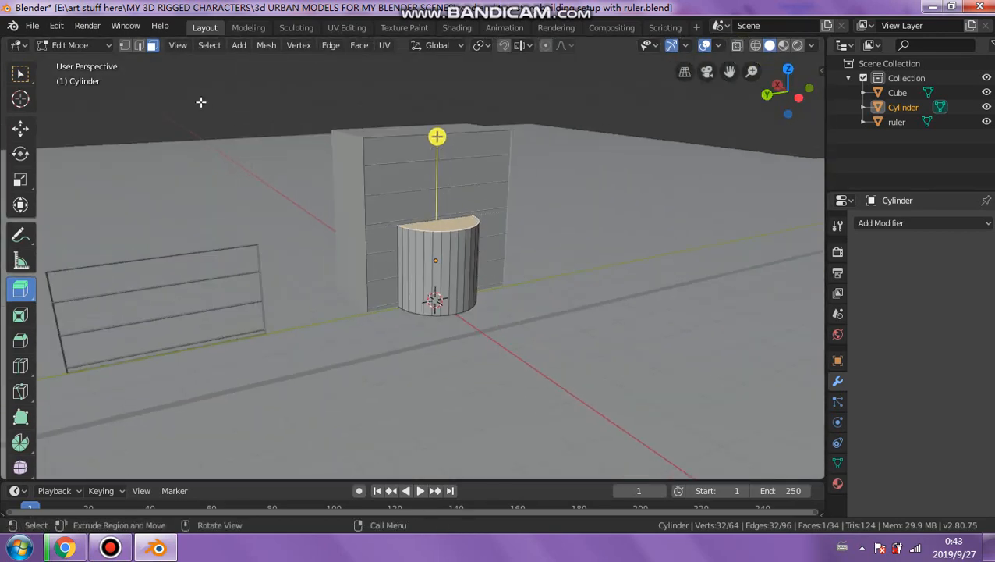
# Step: Return to Object Mode, select the cylinder, and raise it along the Z axis until its base clears the ground
pyautogui.click(101, 46)
pyautogui.click(79, 63)
pyautogui.click(372, 261)
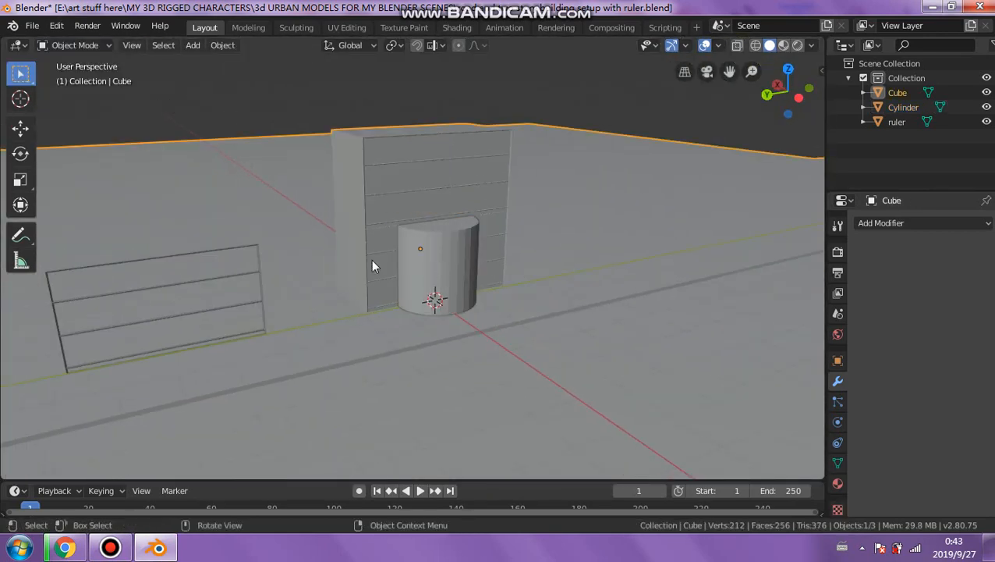
pyautogui.click(435, 249)
pyautogui.click(20, 128)
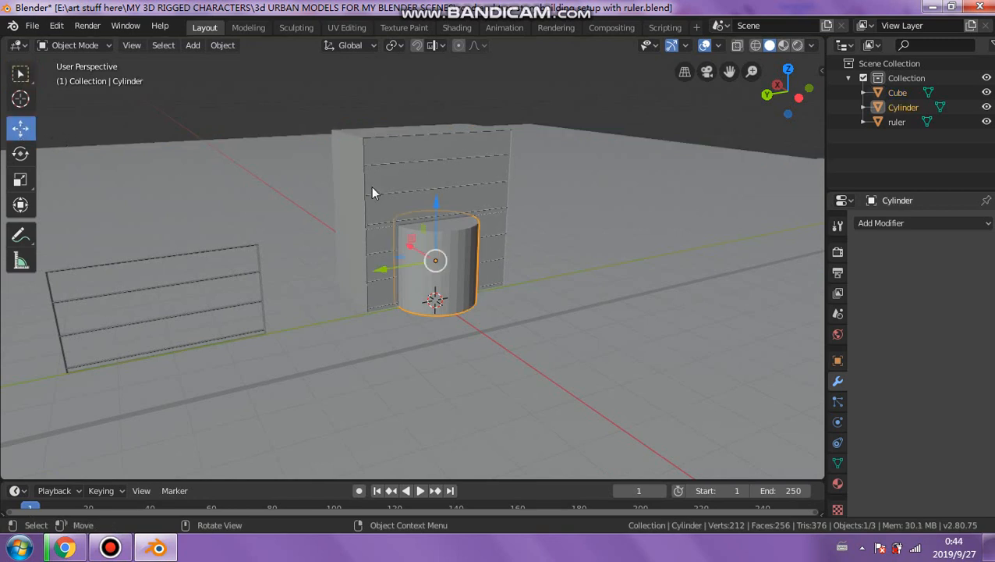
pyautogui.moveTo(434, 209); pyautogui.dragTo(434, 185)
pyautogui.moveTo(463, 232); pyautogui.dragTo(440, 236, button='middle')
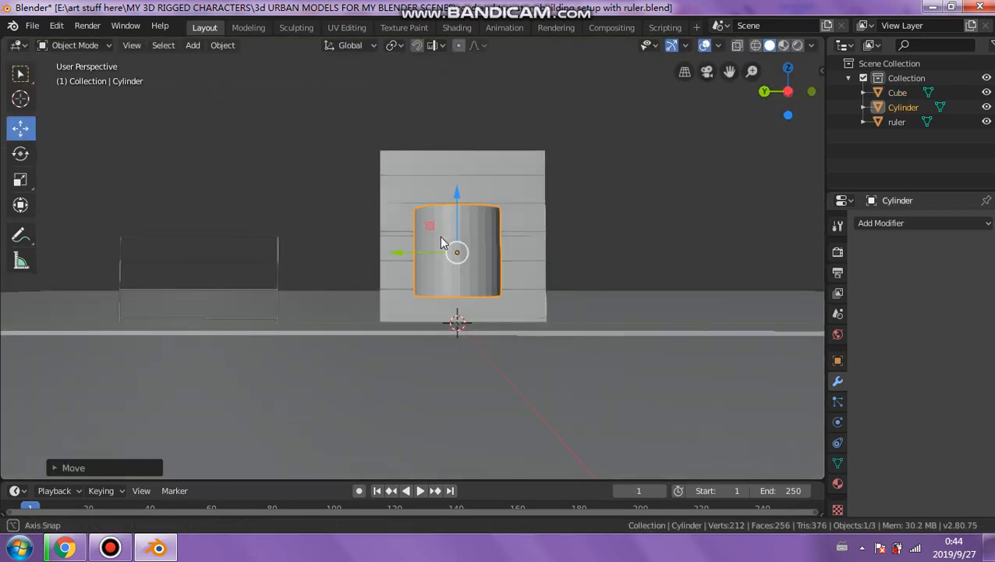
# Step: Enter Edit Mode on the cylinder and select both its bottom and top cap faces
pyautogui.click(102, 45)
pyautogui.click(74, 78)
pyautogui.scroll(6, 404, 200)
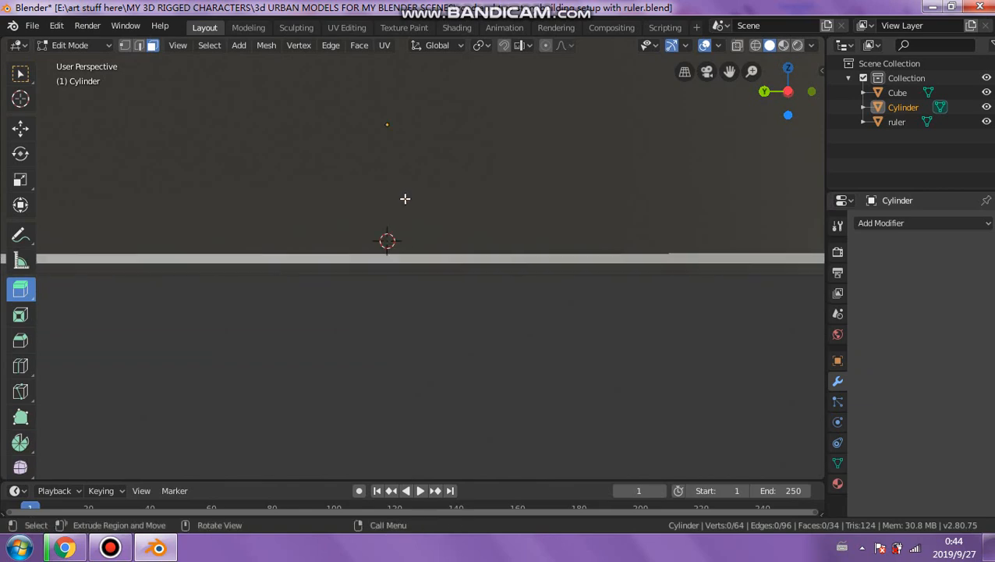
pyautogui.moveTo(444, 186); pyautogui.dragTo(446, 387, button='middle')
pyautogui.moveTo(380, 279); pyautogui.dragTo(356, 251, button='middle')
pyautogui.click(364, 189)
pyautogui.scroll(-6, 356, 251)
pyautogui.keyDown('shift'); pyautogui.click(379, 120); pyautogui.keyUp('shift')
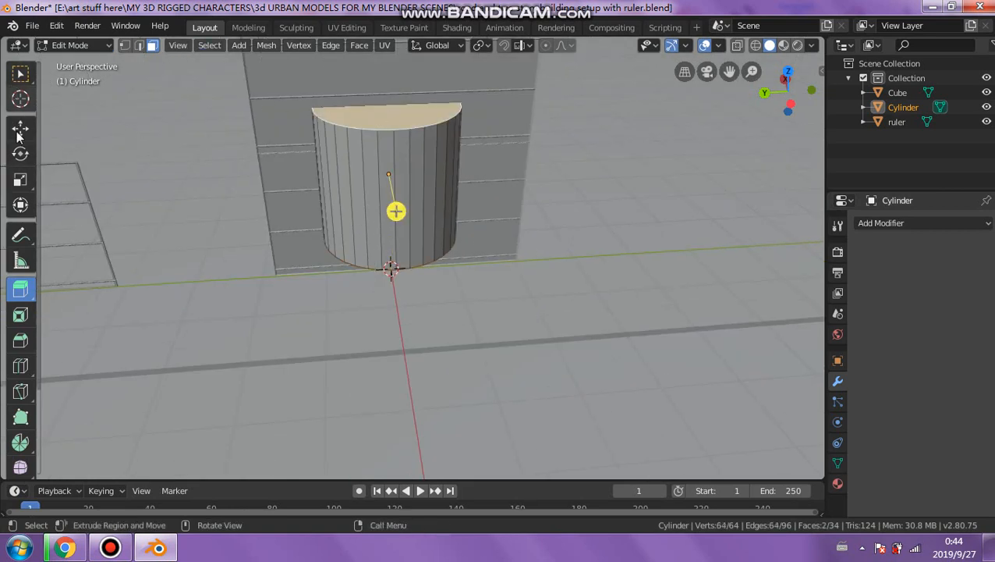
# Step: Scale the cylinder's selected caps down uniformly in repeated passes until it is tiny compared with the building
pyautogui.click(20, 179)
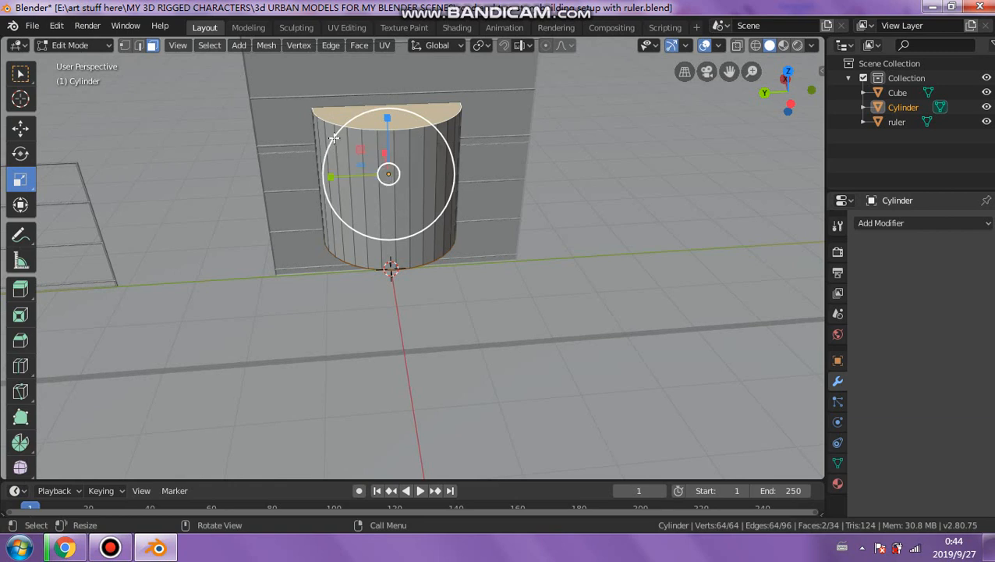
pyautogui.moveTo(334, 138); pyautogui.dragTo(356, 155)
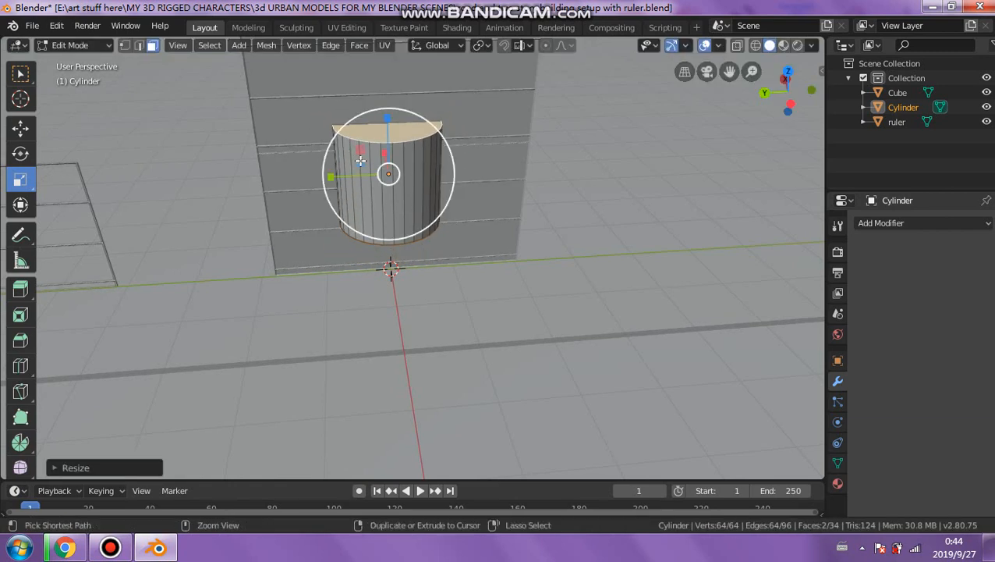
pyautogui.hotkey('ctrl', 'z')
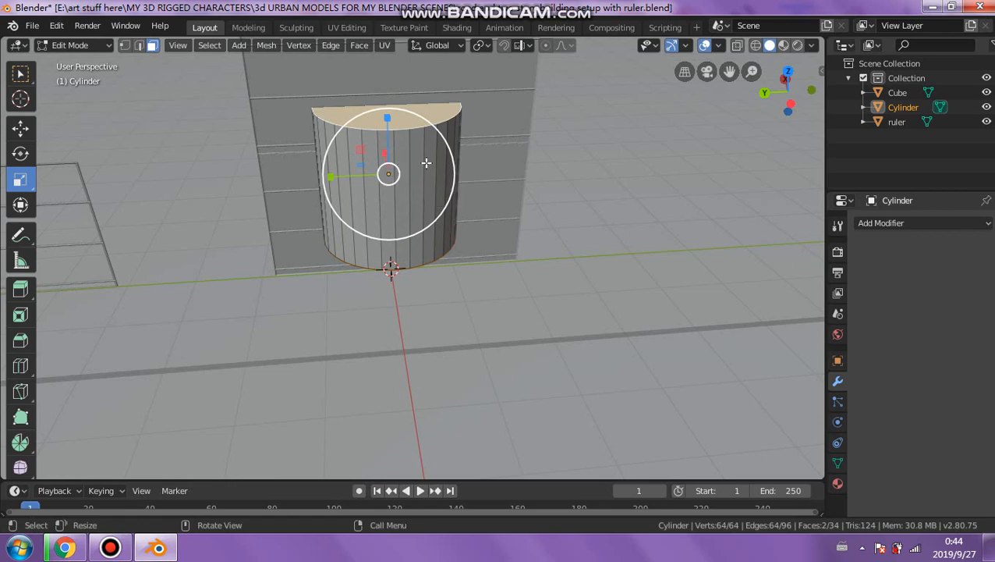
pyautogui.moveTo(447, 195); pyautogui.dragTo(467, 197, button='middle')
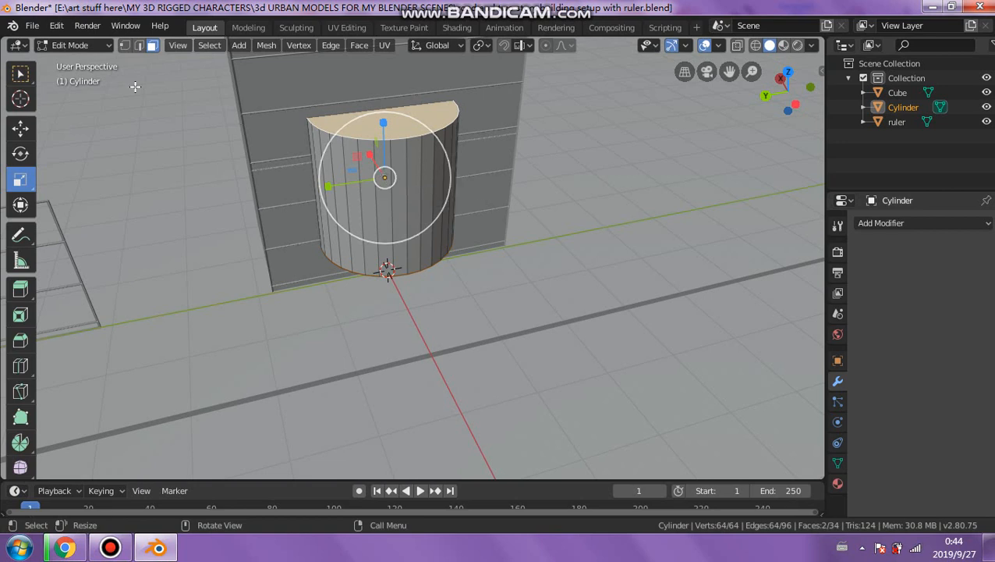
pyautogui.moveTo(293, 136); pyautogui.dragTo(432, 189, button='middle')
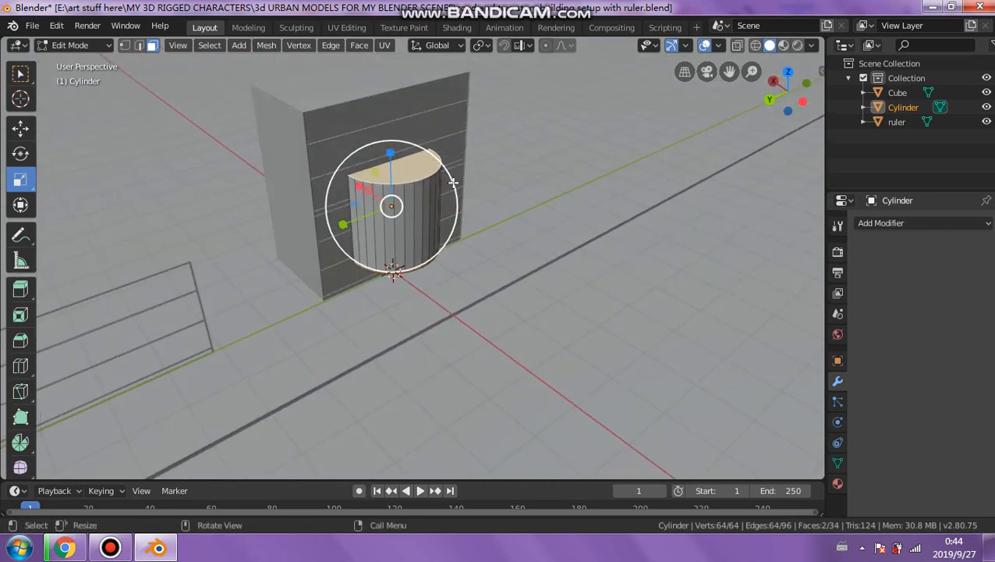
pyautogui.moveTo(335, 181); pyautogui.dragTo(395, 207)
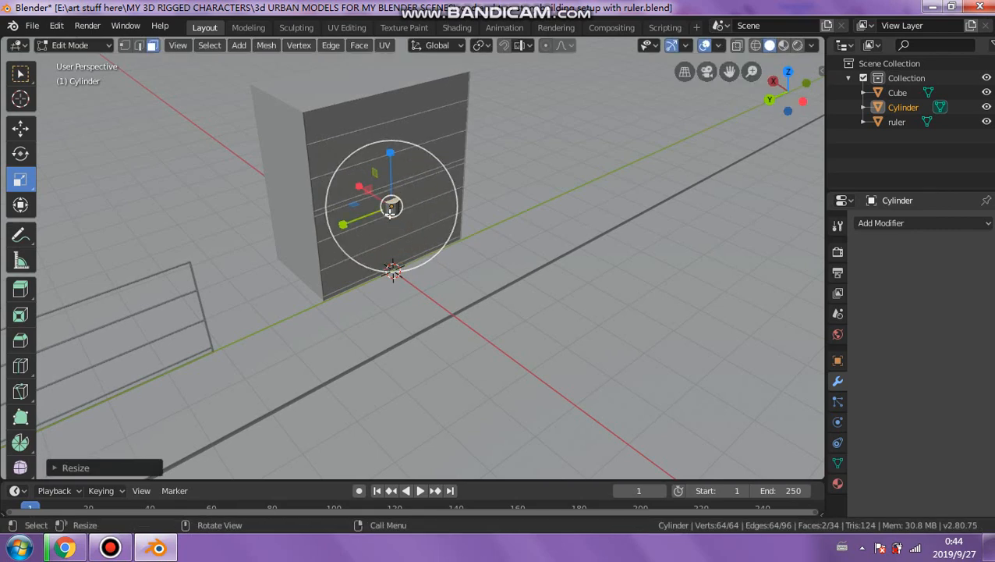
pyautogui.scroll(4, 396, 205)
pyautogui.keyDown('shift'); pyautogui.moveTo(418, 167); pyautogui.dragTo(539, 367, button='middle'); pyautogui.keyUp('shift')
pyautogui.keyDown('shift'); pyautogui.moveTo(458, 324); pyautogui.dragTo(407, 223, button='middle'); pyautogui.keyUp('shift')
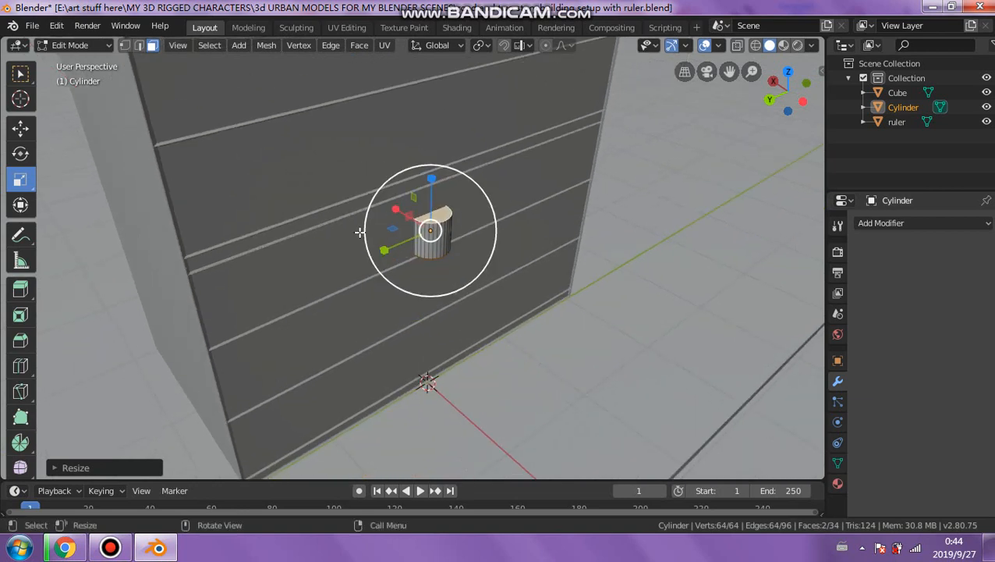
pyautogui.moveTo(359, 233); pyautogui.dragTo(411, 244)
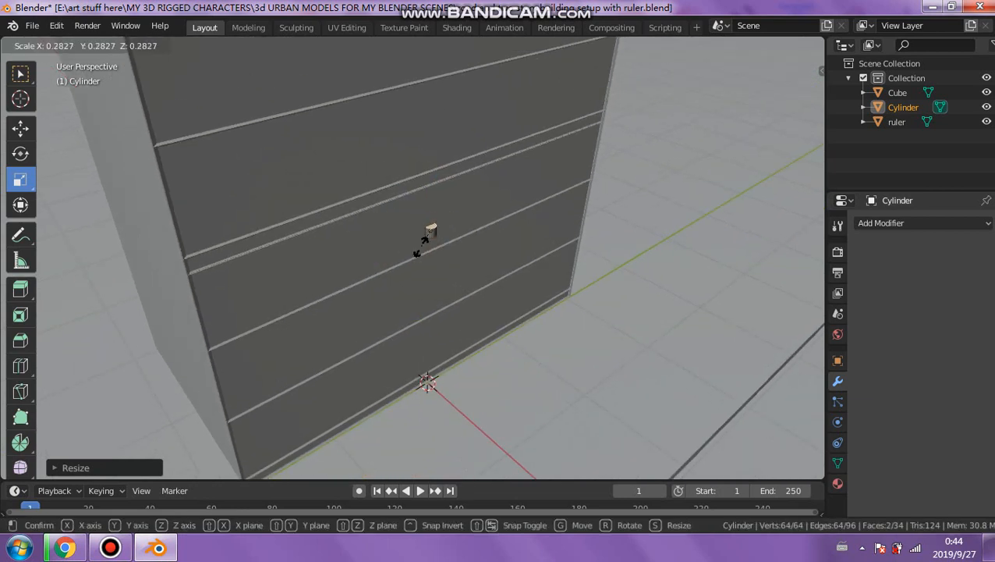
pyautogui.click(426, 245)
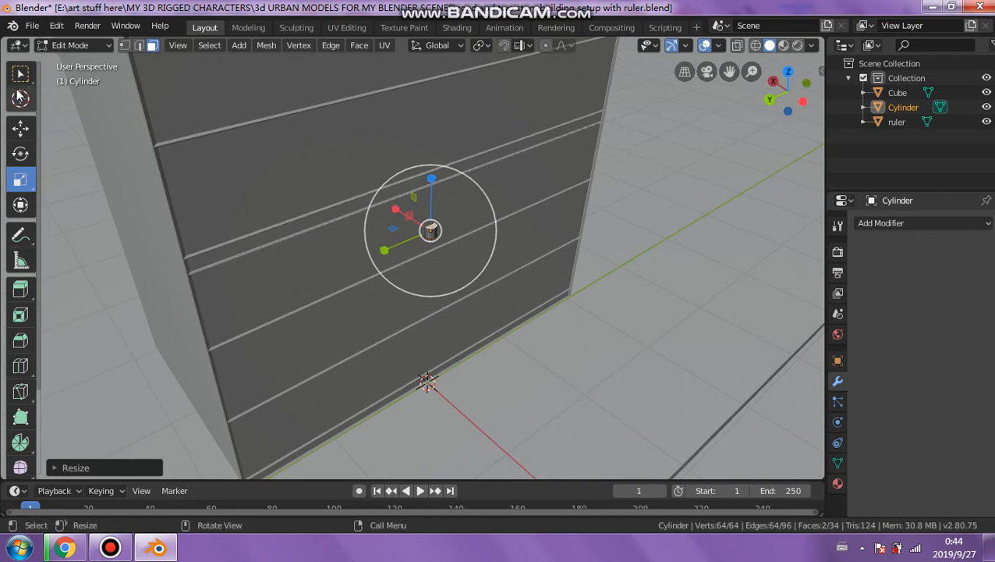
# Step: Move the tiny cylinder out of the building along the X axis and lower it along Z towards the ground
pyautogui.click(21, 128)
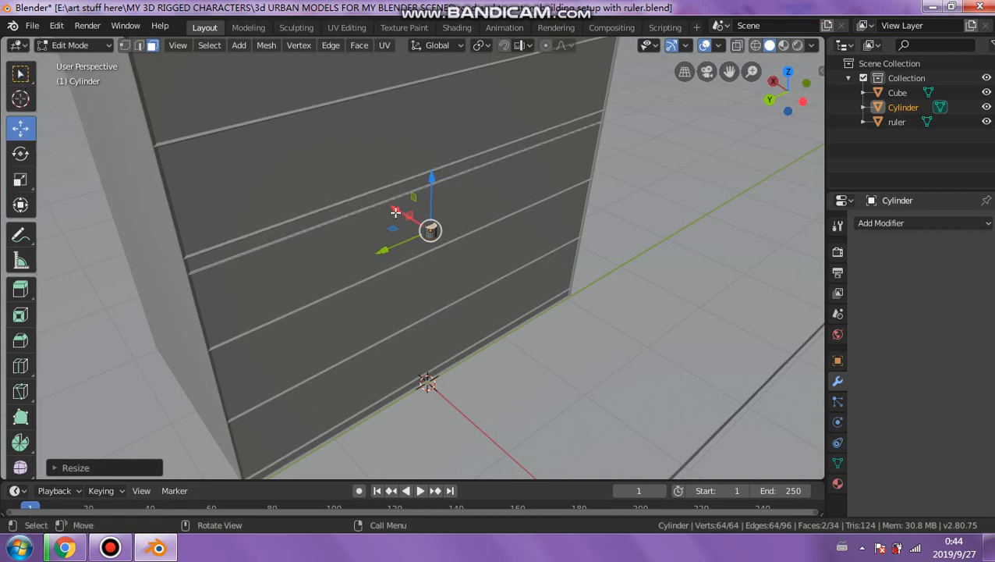
pyautogui.moveTo(396, 212); pyautogui.dragTo(601, 312)
pyautogui.moveTo(600, 312); pyautogui.dragTo(331, 249, button='middle')
pyautogui.press('g')
pyautogui.press('z')
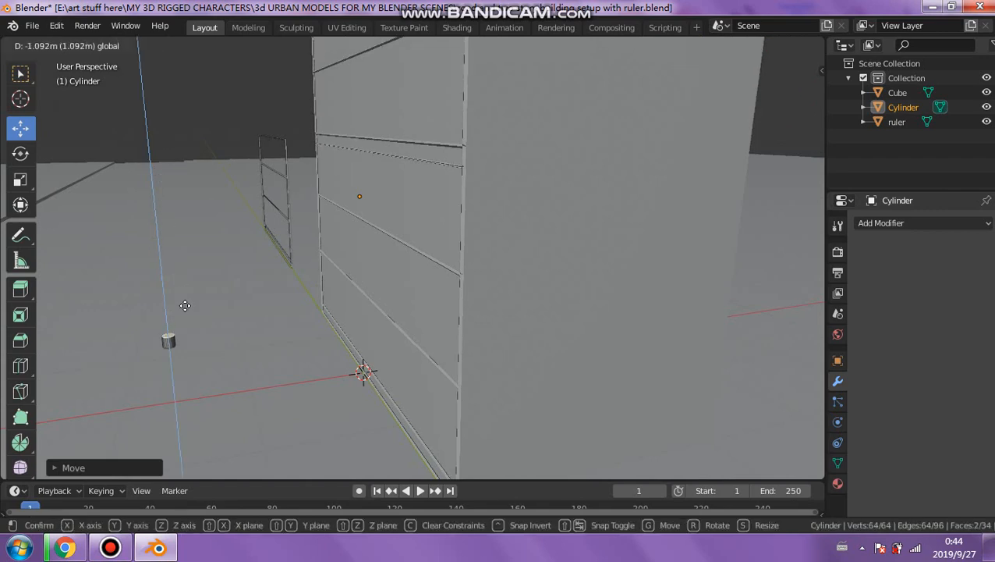
pyautogui.click(285, 363)
pyautogui.moveTo(284, 363); pyautogui.dragTo(306, 245, button='middle')
pyautogui.moveTo(262, 265); pyautogui.dragTo(299, 261)
# Step: Fine-tune the tiny cylinder's height along the Z axis so it sits on the ground in front of the building
pyautogui.moveTo(299, 261); pyautogui.dragTo(570, 263, button='middle')
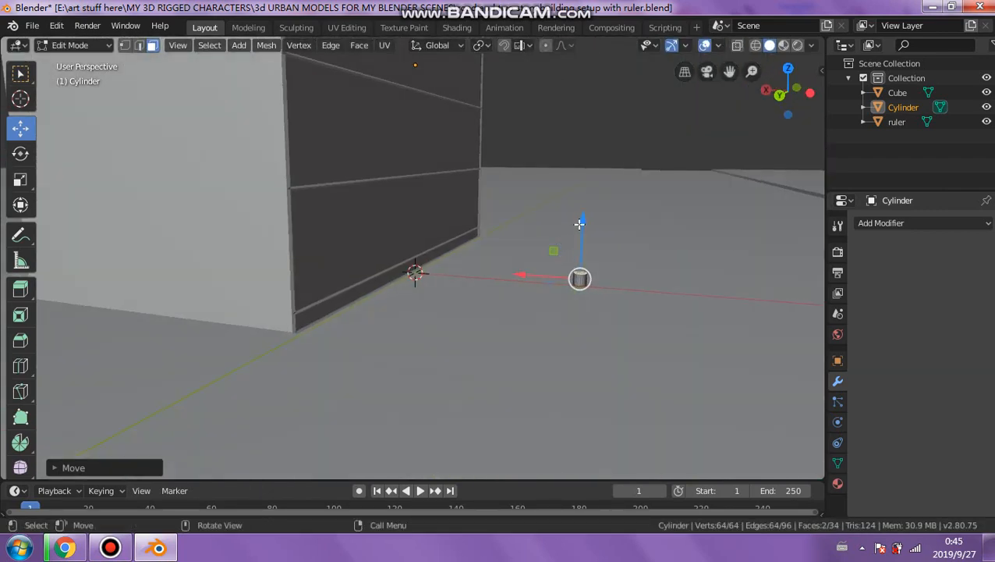
pyautogui.moveTo(580, 224); pyautogui.dragTo(581, 234)
pyautogui.moveTo(629, 291); pyautogui.dragTo(570, 243, button='middle')
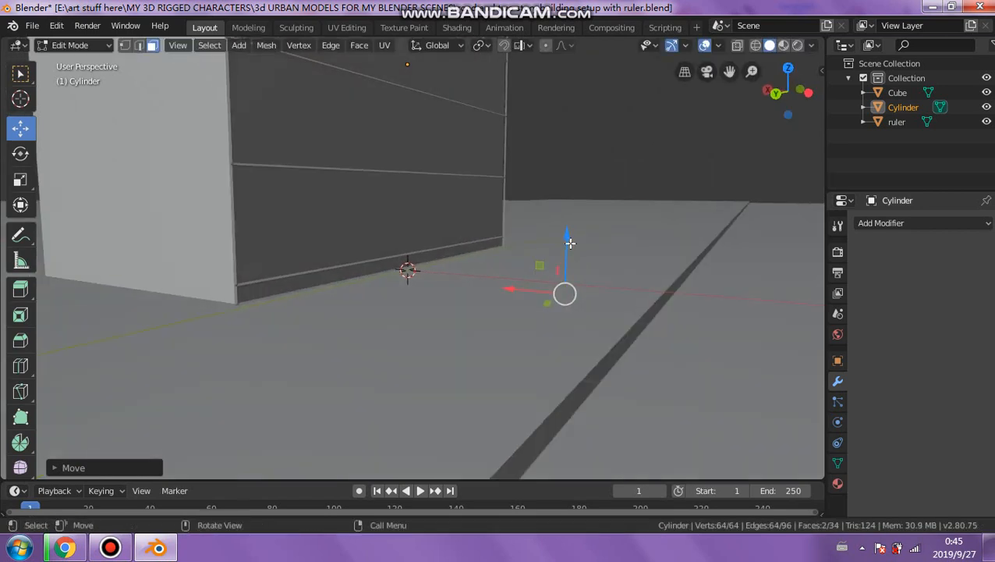
pyautogui.moveTo(570, 243); pyautogui.dragTo(574, 222)
pyautogui.moveTo(573, 222); pyautogui.dragTo(455, 240, button='middle')
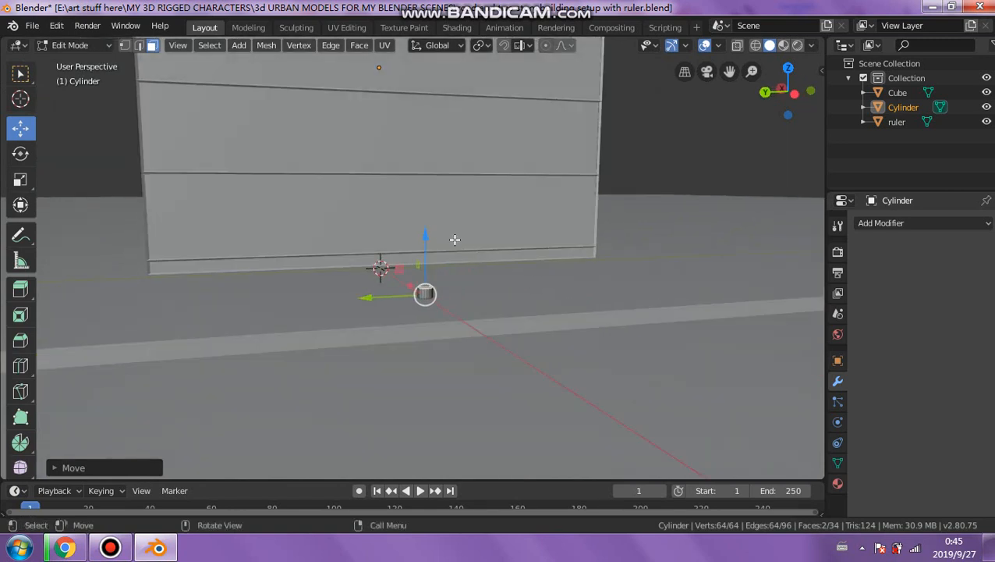
pyautogui.moveTo(421, 240); pyautogui.dragTo(425, 233)
pyautogui.moveTo(424, 233); pyautogui.dragTo(394, 268, button='middle')
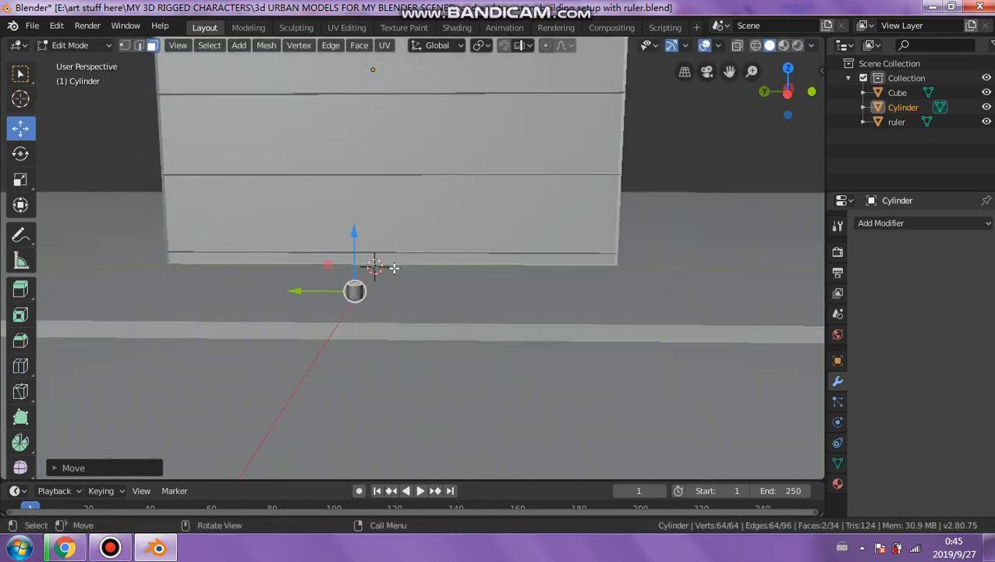
# Step: Scale the tiny cylinder's selected caps down slightly more, uniformly on all axes
pyautogui.scroll(5, 351, 289)
pyautogui.keyDown('shift'); pyautogui.moveTo(328, 333); pyautogui.dragTo(398, 304, button='middle'); pyautogui.keyUp('shift')
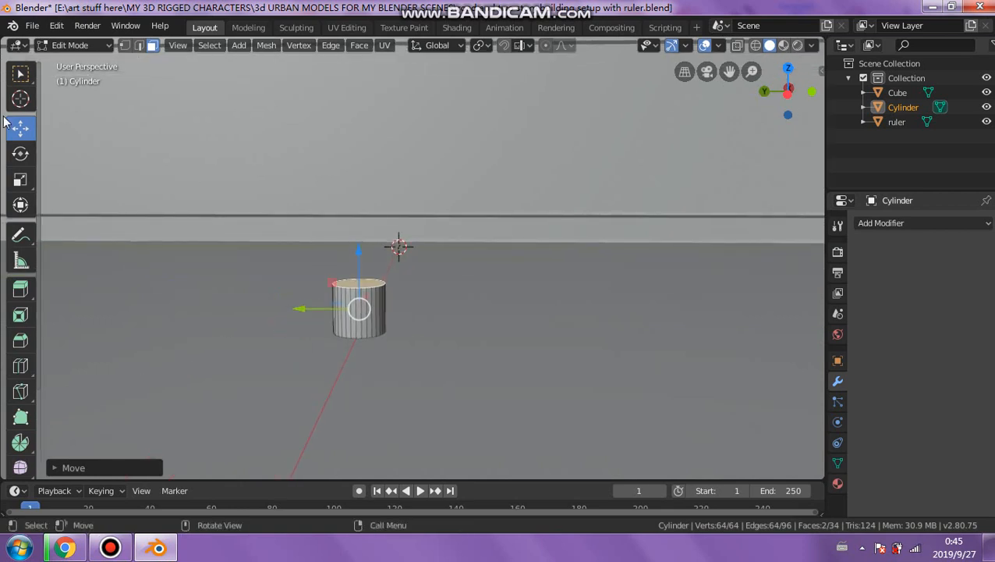
pyautogui.click(22, 156)
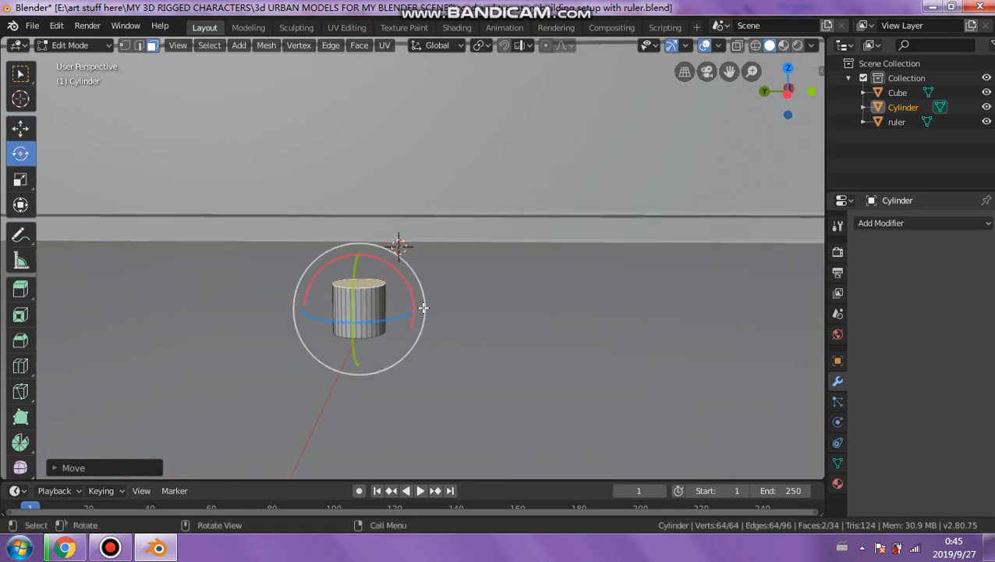
pyautogui.click(20, 179)
pyautogui.moveTo(412, 281); pyautogui.dragTo(404, 282)
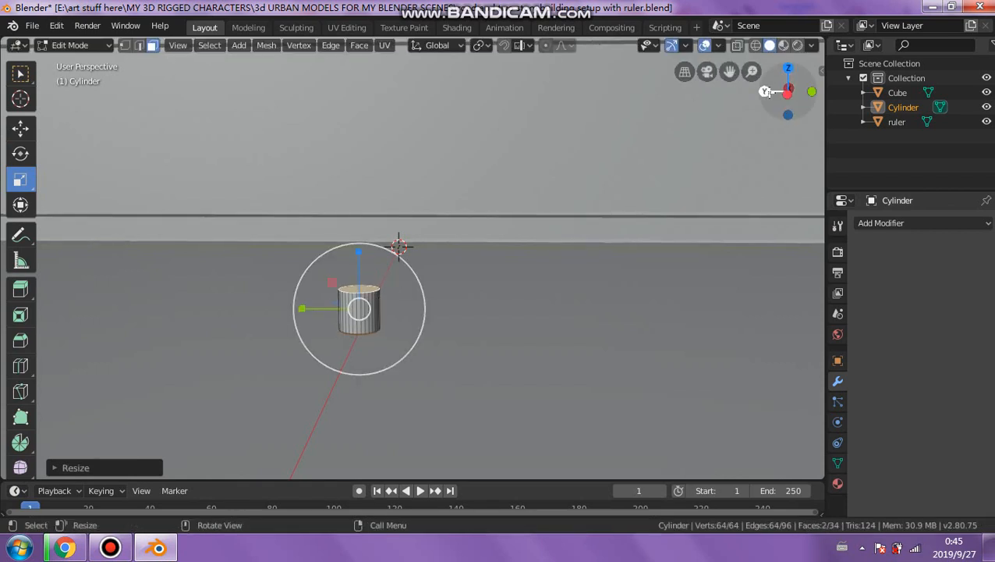
# Step: Examine the tiny cylinder's contact with the ground and its size against the building and ruler from the back view
pyautogui.click(765, 92)
pyautogui.scroll(3, 679, 249)
pyautogui.keyDown('shift'); pyautogui.moveTo(651, 233); pyautogui.dragTo(207, 213, button='middle'); pyautogui.keyUp('shift')
pyautogui.keyDown('shift'); pyautogui.moveTo(267, 215); pyautogui.dragTo(513, 219, button='middle'); pyautogui.keyUp('shift')
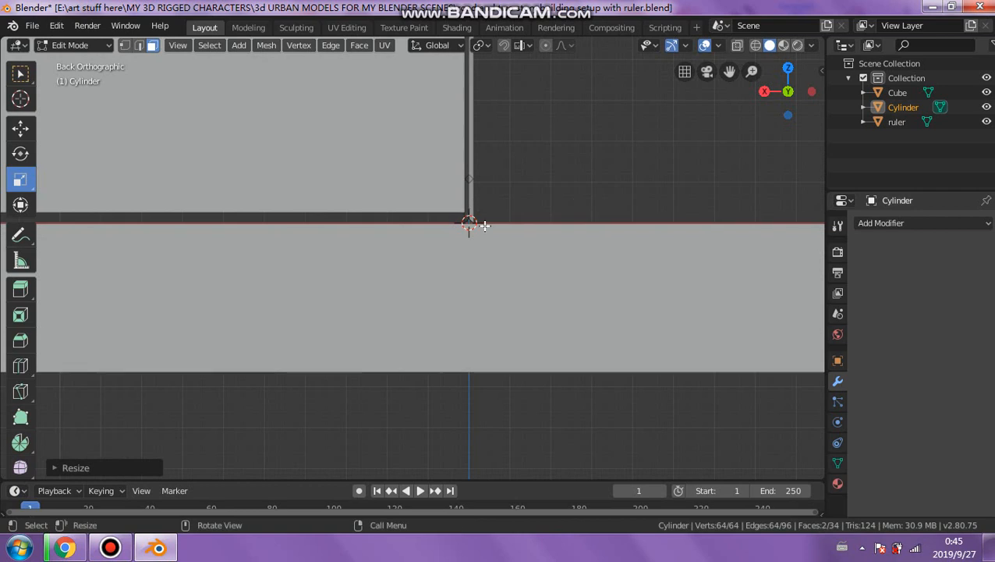
pyautogui.moveTo(575, 203); pyautogui.dragTo(312, 231, button='middle')
pyautogui.scroll(-3, 520, 235)
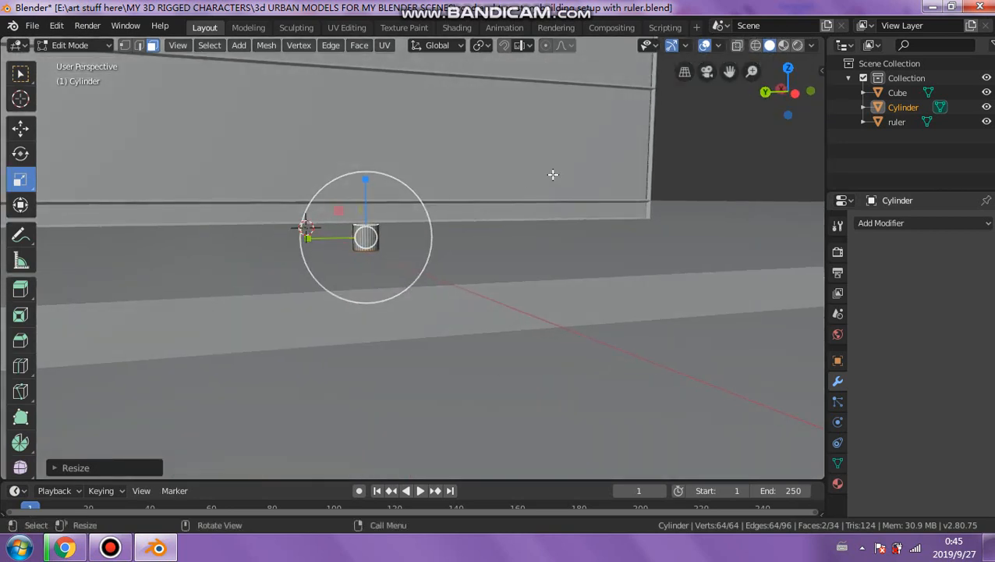
pyautogui.click(765, 92)
pyautogui.scroll(-1, 461, 237)
pyautogui.scroll(5, 459, 238)
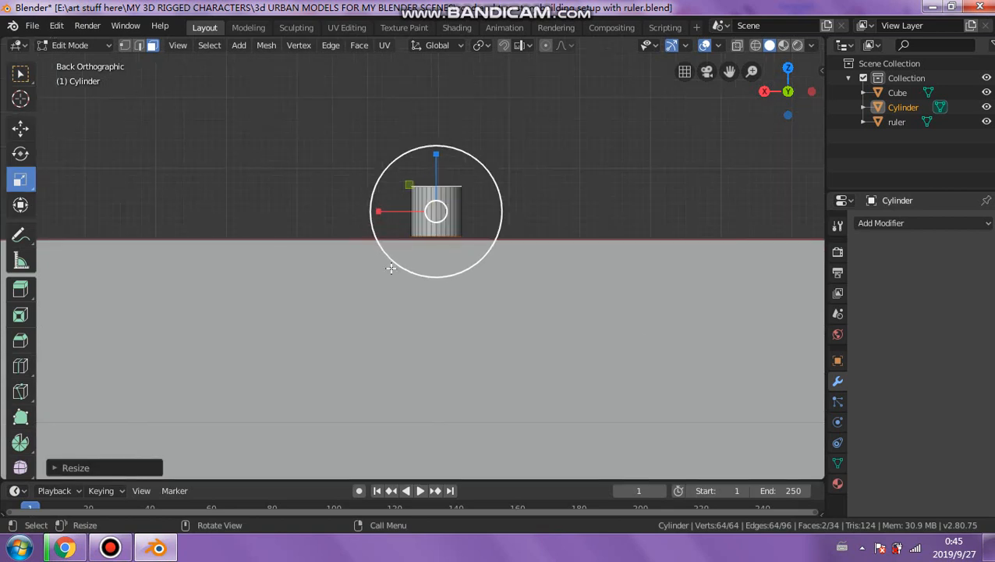
pyautogui.keyDown('shift'); pyautogui.moveTo(389, 259); pyautogui.dragTo(84, 266, button='middle'); pyautogui.keyUp('shift')
pyautogui.scroll(-1, 2, 254)
pyautogui.scroll(-3, 182, 255)
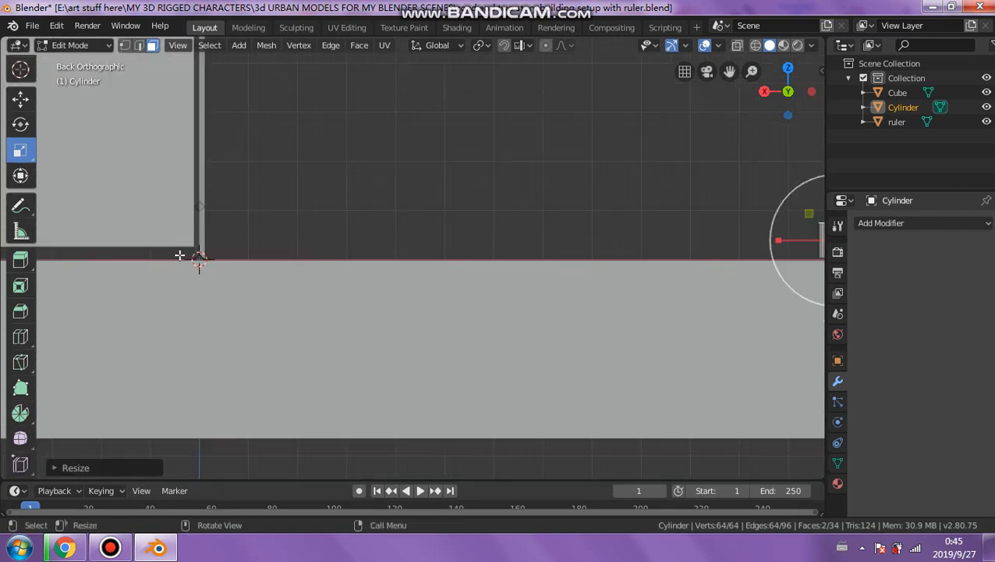
pyautogui.scroll(4, 168, 257)
pyautogui.keyDown('shift'); pyautogui.moveTo(183, 269); pyautogui.dragTo(467, 282, button='middle'); pyautogui.keyUp('shift')
pyautogui.scroll(7, 215, 269)
pyautogui.scroll(-2, 205, 268)
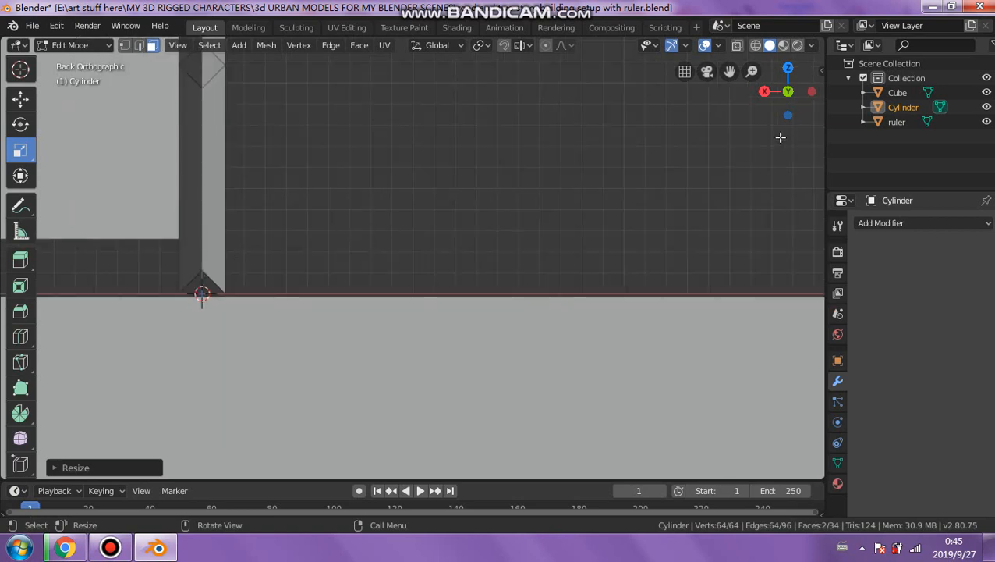
pyautogui.moveTo(539, 237); pyautogui.dragTo(502, 292, button='middle')
pyautogui.scroll(-6, 464, 250)
# Step: Select only the tiny cylinder's top cap face and raise it with Shrink/Fatten to form a tall, thin pole
pyautogui.click(753, 145)
pyautogui.click(428, 309)
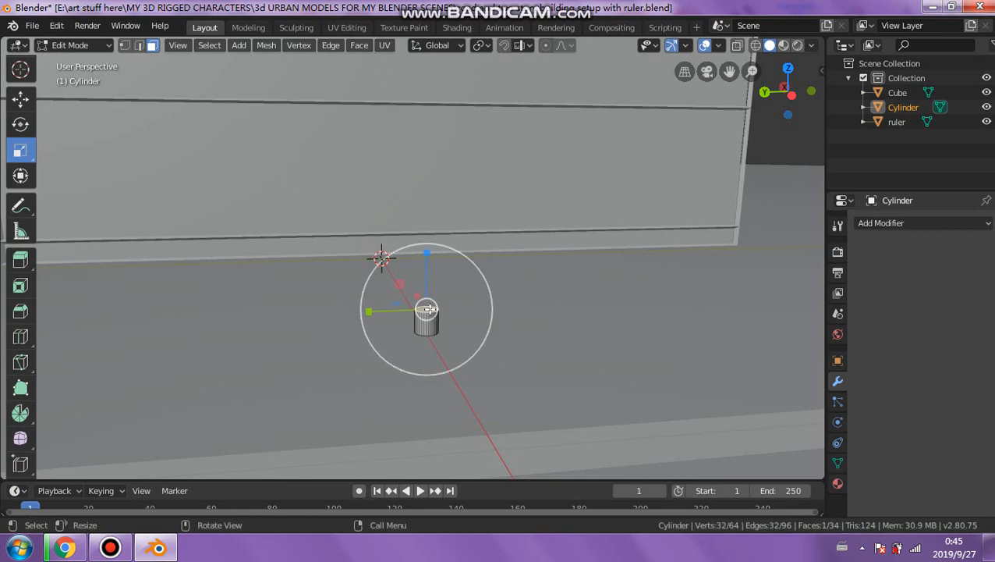
pyautogui.moveTo(252, 336); pyautogui.dragTo(356, 361, button='middle')
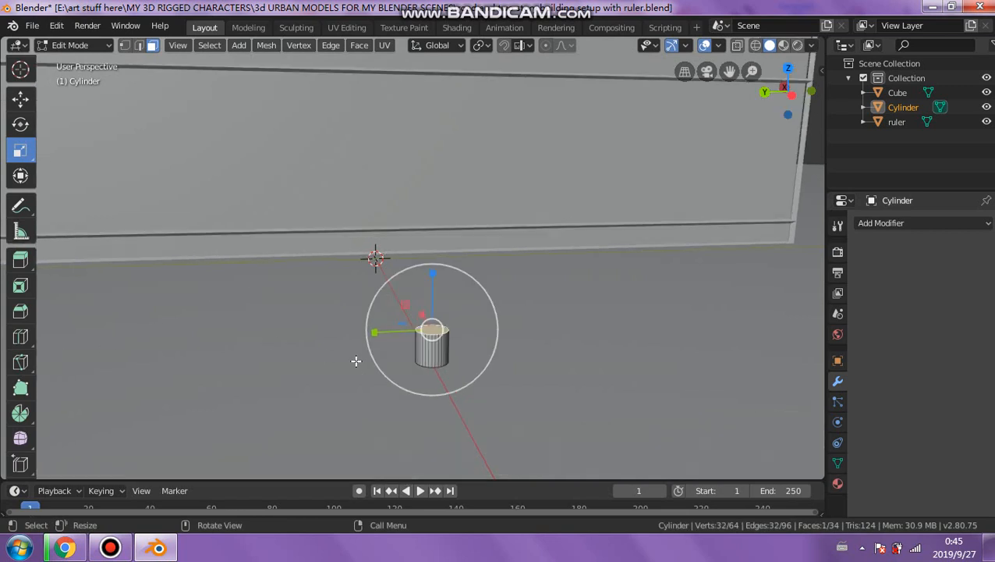
pyautogui.scroll(-1, 104, 329)
pyautogui.scroll(-1, 24, 417)
pyautogui.scroll(-1, 36, 426)
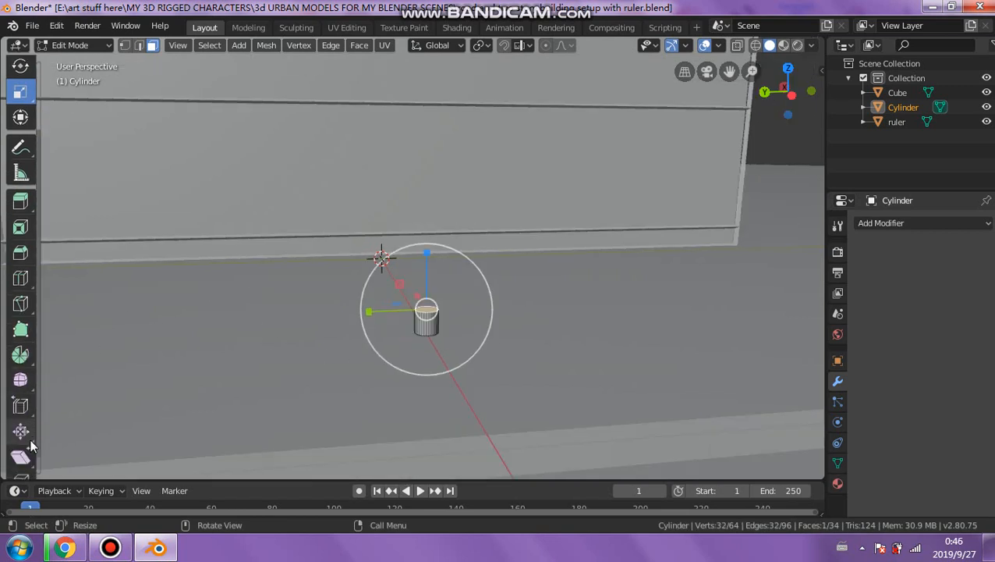
pyautogui.click(21, 431)
pyautogui.moveTo(450, 307); pyautogui.dragTo(479, 246)
pyautogui.scroll(-3, 491, 199)
pyautogui.moveTo(492, 188); pyautogui.dragTo(451, 149, button='middle')
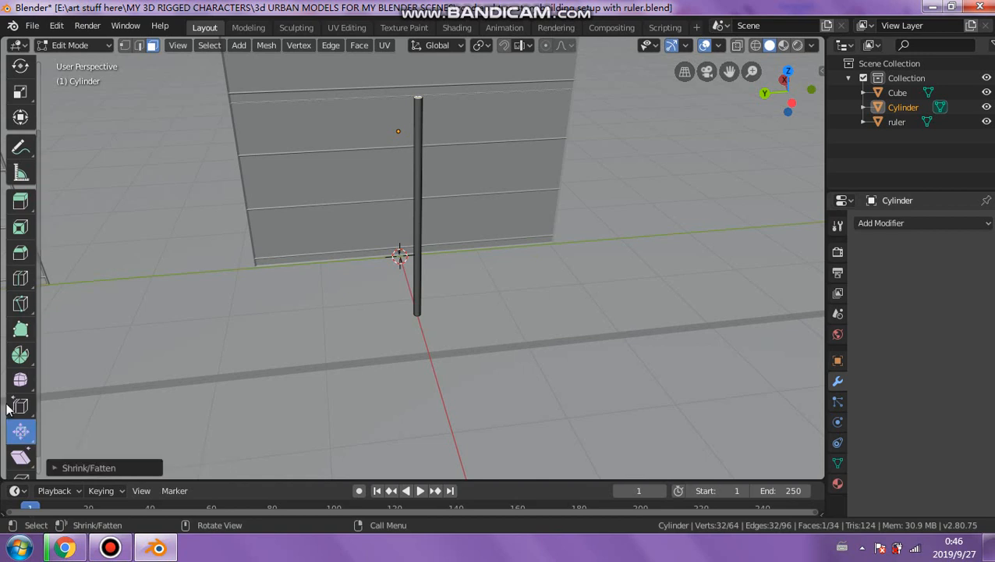
pyautogui.scroll(2, 363, 248)
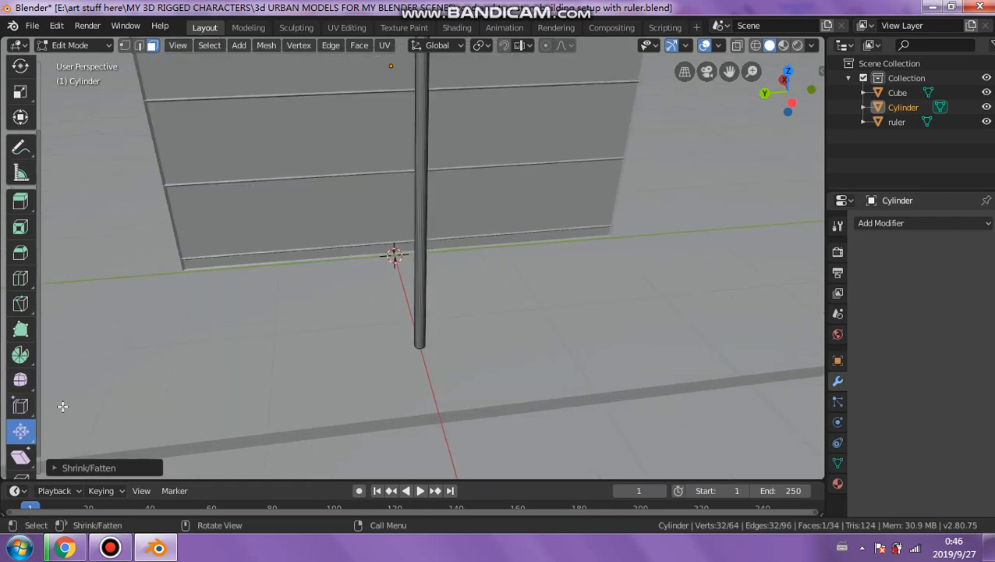
# Step: Lower the pole's top face with Shrink/Fatten to about the building's paired horizontal lines, checking it in the left orthographic view
pyautogui.click(764, 92)
pyautogui.keyDown('shift'); pyautogui.moveTo(510, 201); pyautogui.dragTo(471, 271, button='middle'); pyautogui.keyUp('shift')
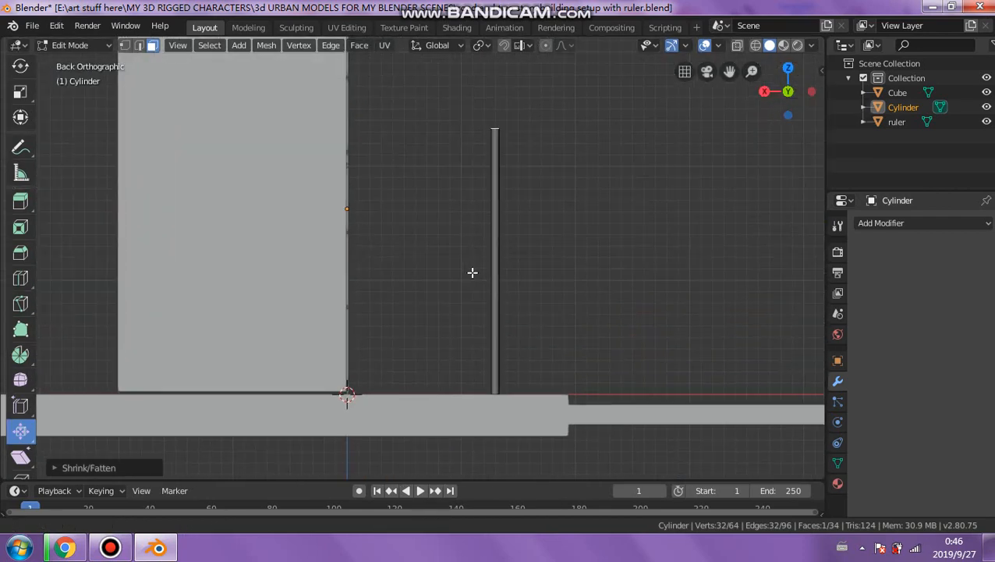
pyautogui.click(764, 93)
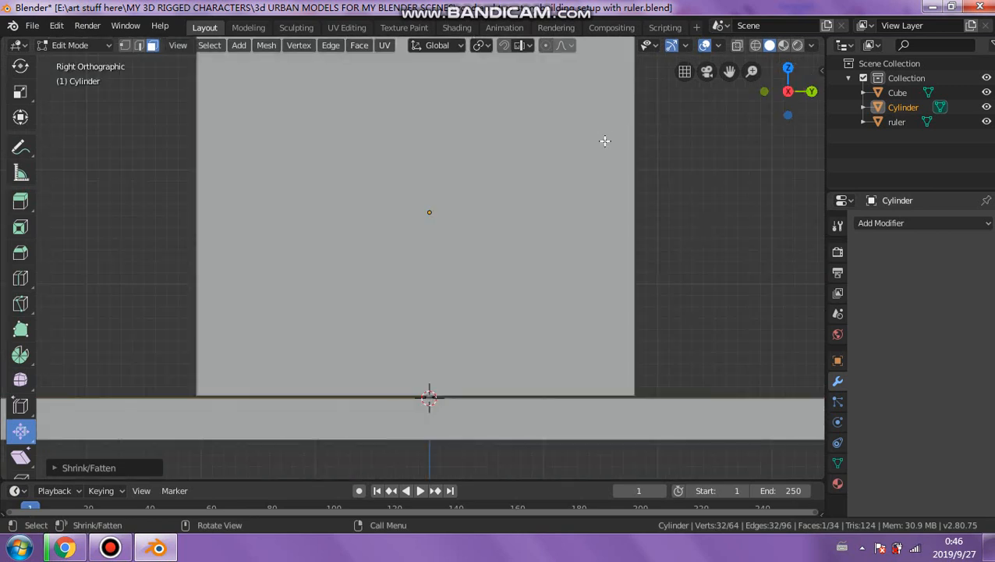
pyautogui.click(788, 91)
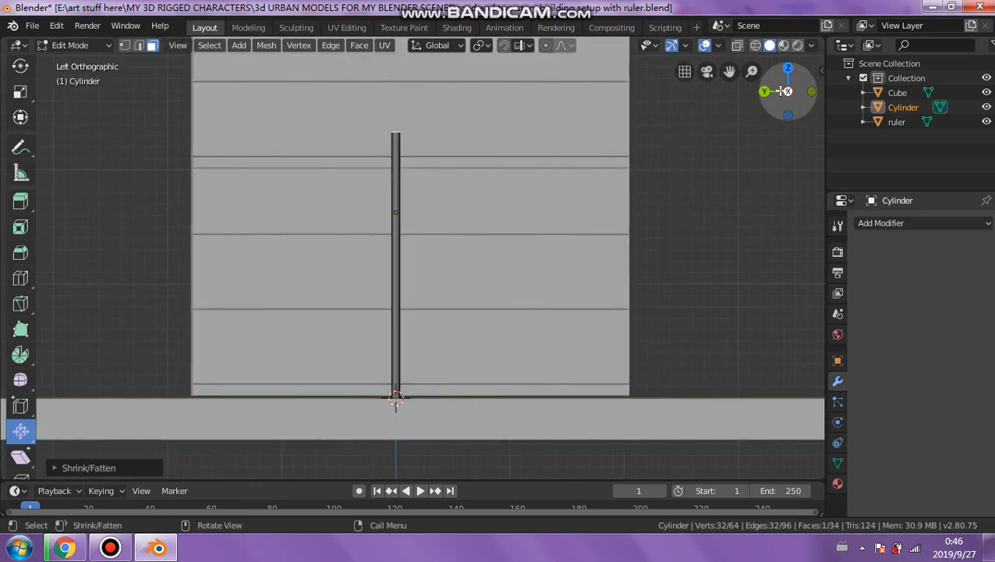
pyautogui.moveTo(457, 145); pyautogui.dragTo(457, 127)
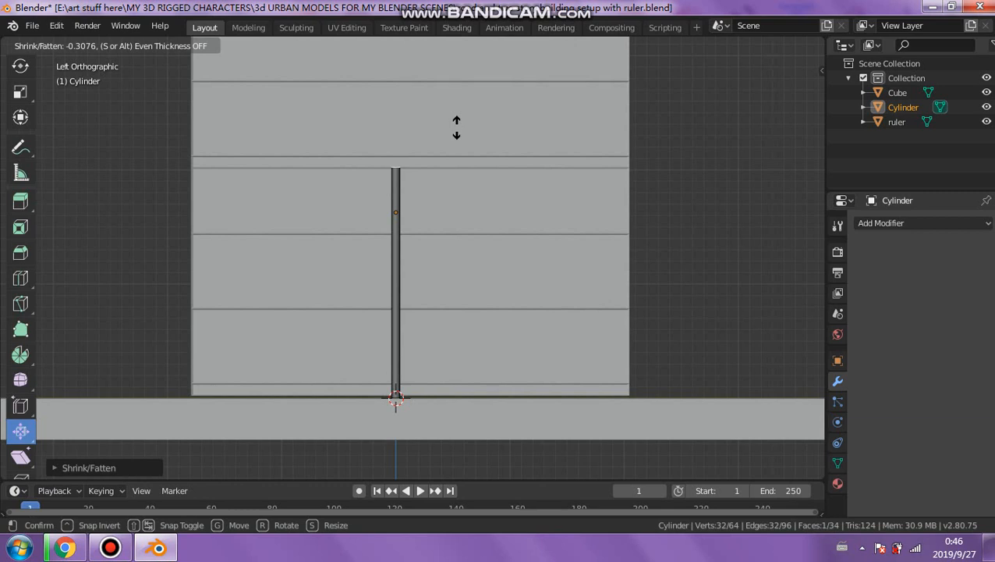
pyautogui.moveTo(457, 128); pyautogui.dragTo(458, 134)
pyautogui.click(459, 134)
# Step: Clear the face selection on the shortened pole and return to Object Mode
pyautogui.moveTo(425, 200)
pyautogui.mouseDown(button='middle')
pyautogui.moveTo(444, 217)
pyautogui.moveTo(283, 223)
pyautogui.moveTo(363, 156)
pyautogui.moveTo(431, 201)
pyautogui.mouseUp(button='middle')
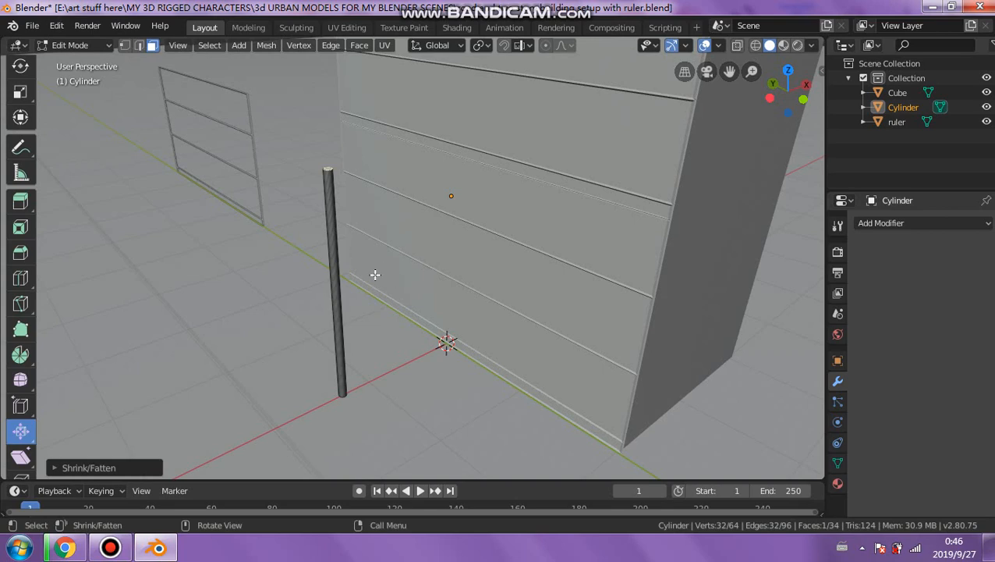
pyautogui.moveTo(377, 126); pyautogui.dragTo(644, 93, button='middle')
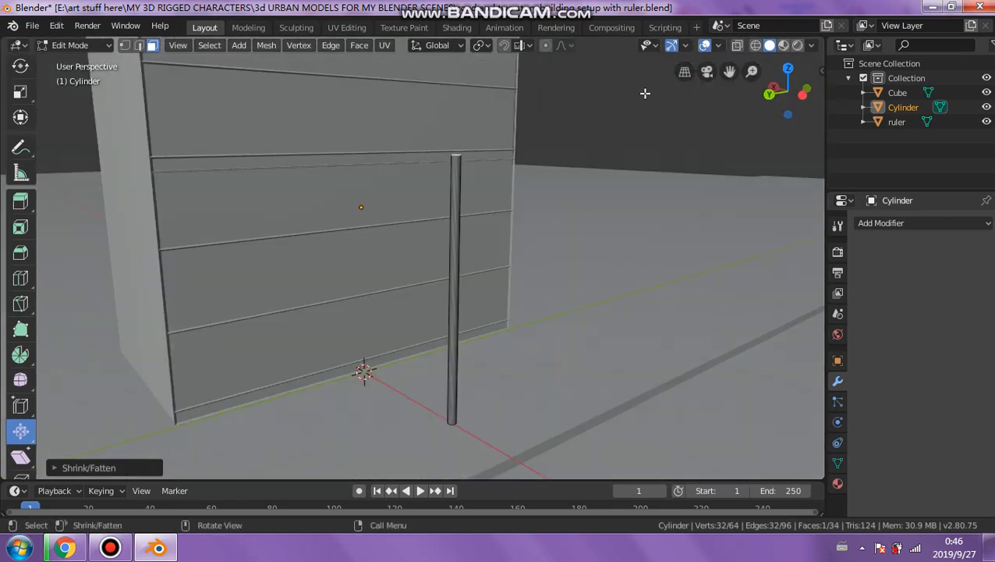
pyautogui.click(622, 141)
pyautogui.moveTo(622, 141); pyautogui.dragTo(437, 180, button='middle')
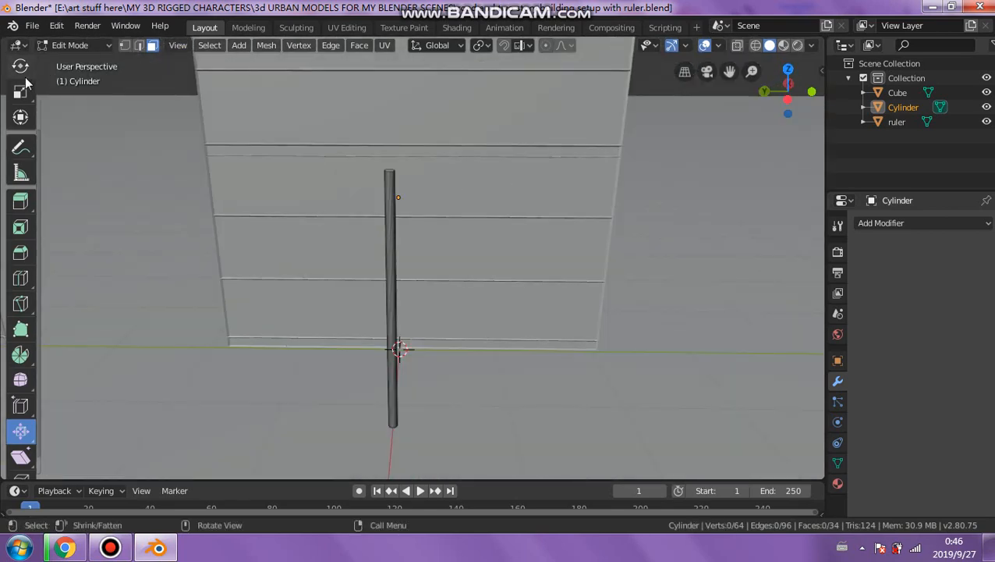
pyautogui.click(71, 46)
pyautogui.click(76, 63)
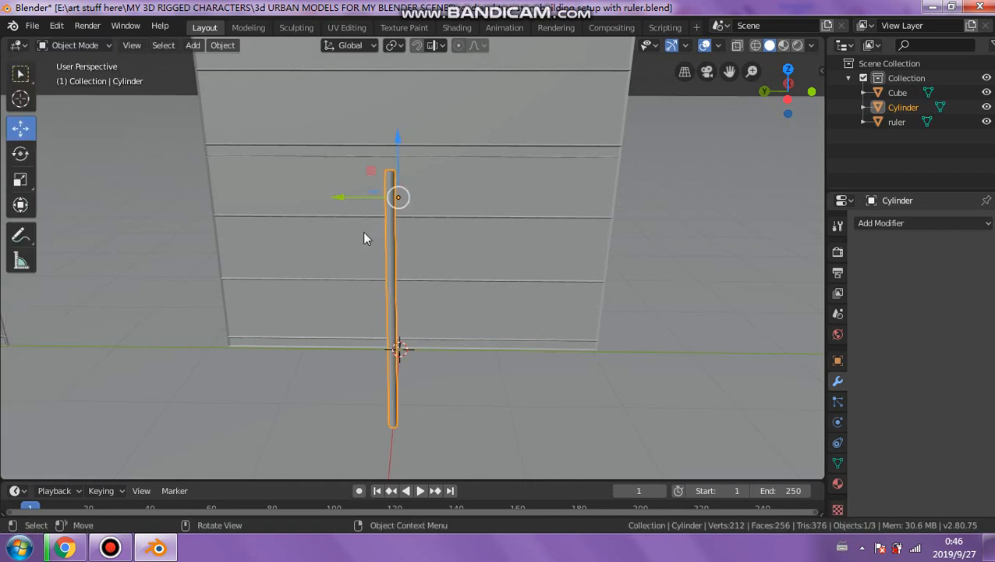
# Step: Duplicate the pole three times along the Y axis, placing two copies on one side of the original and one on the other
pyautogui.hotkey('shift', 'd')
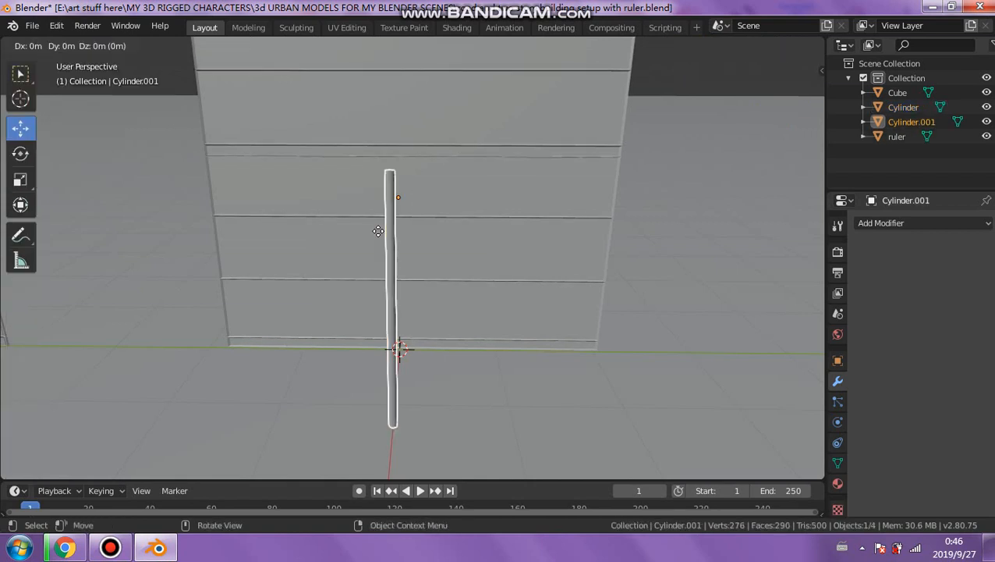
pyautogui.click(209, 231)
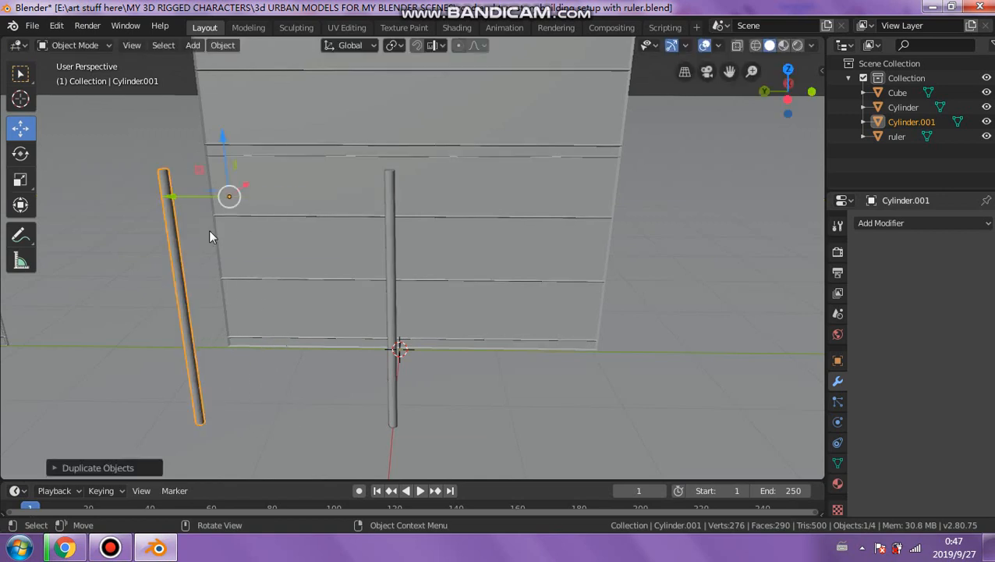
pyautogui.hotkey('shift', 'd')
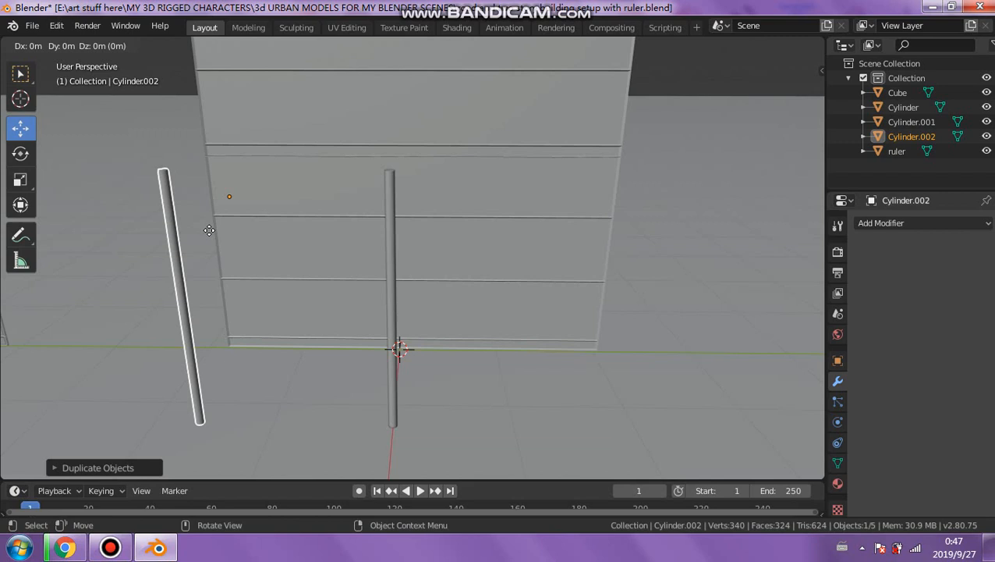
pyautogui.click(109, 230)
pyautogui.scroll(-1, 175, 231)
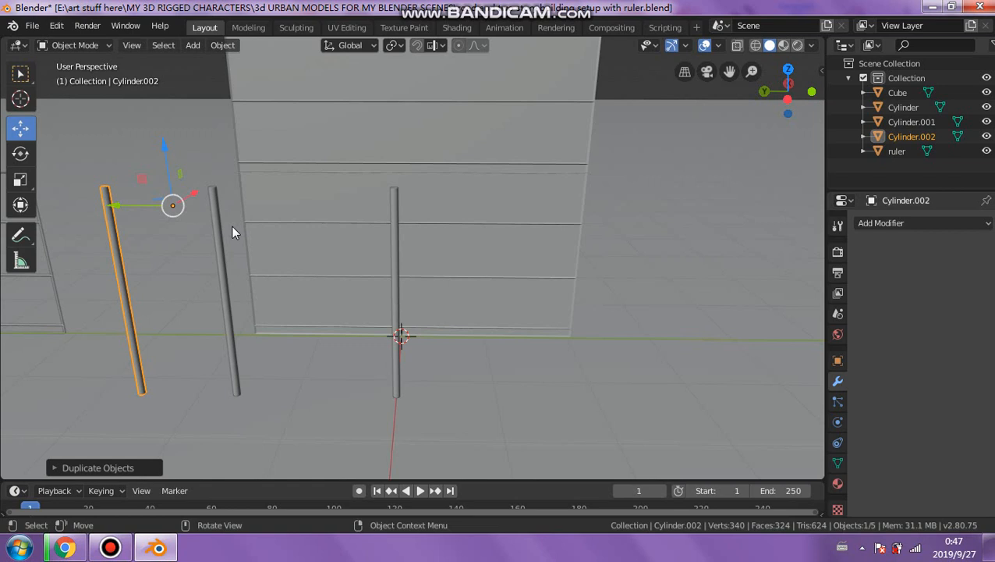
pyautogui.hotkey('shift', 'd')
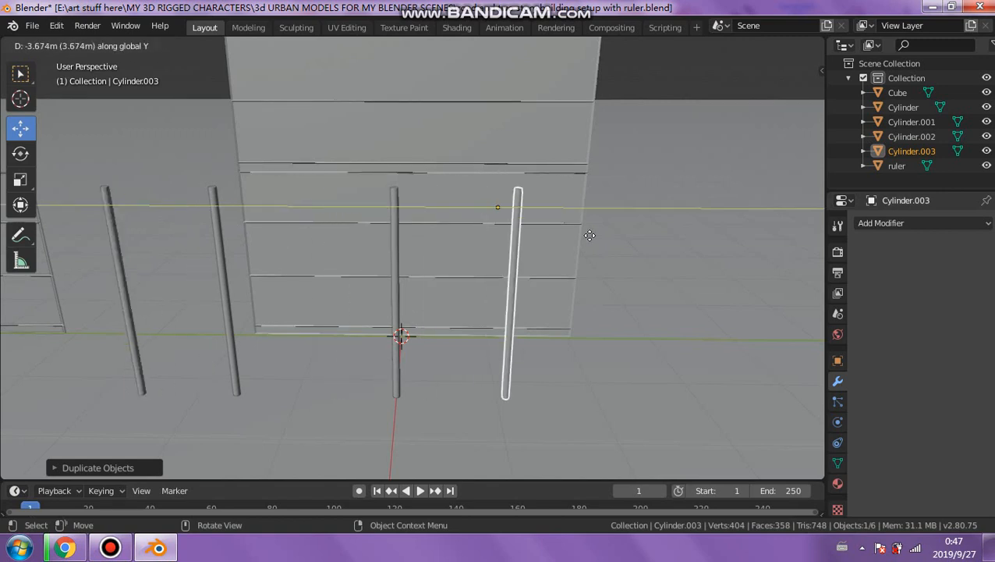
pyautogui.click(633, 234)
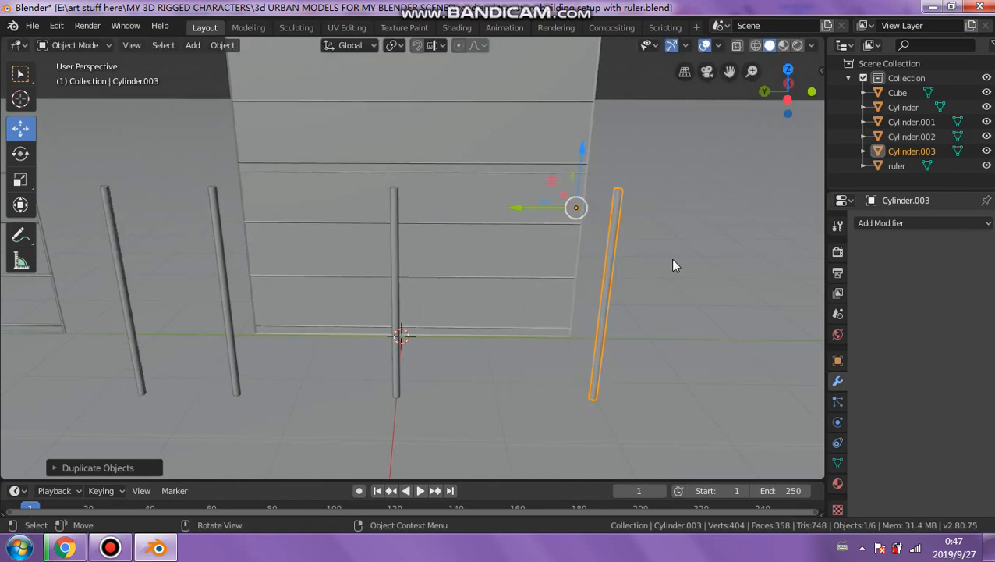
# Step: Duplicate the end pole in place, shorten the copy along Z to roughly half its length and thicken it along Y
pyautogui.hotkey('shift', 'd')
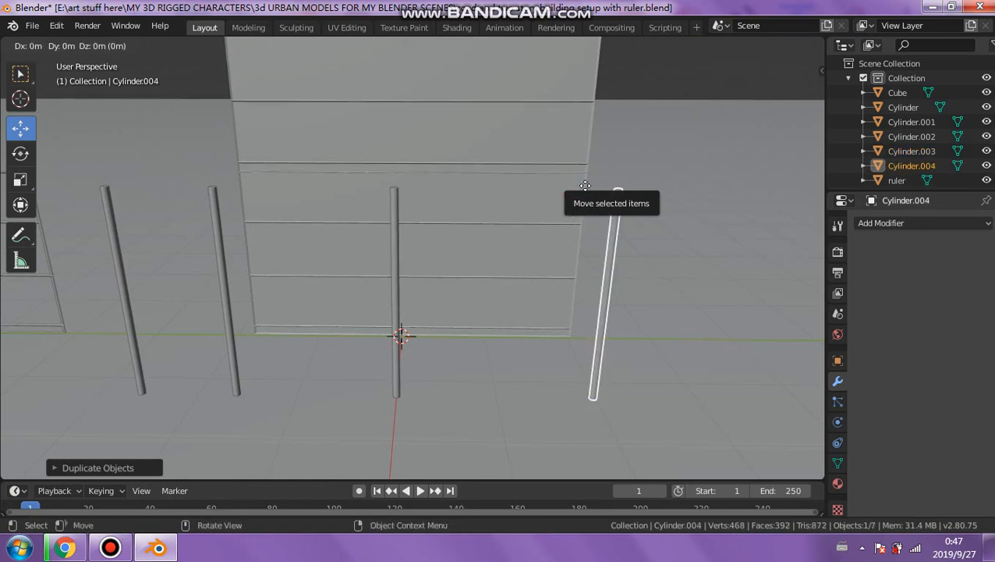
pyautogui.press('s')
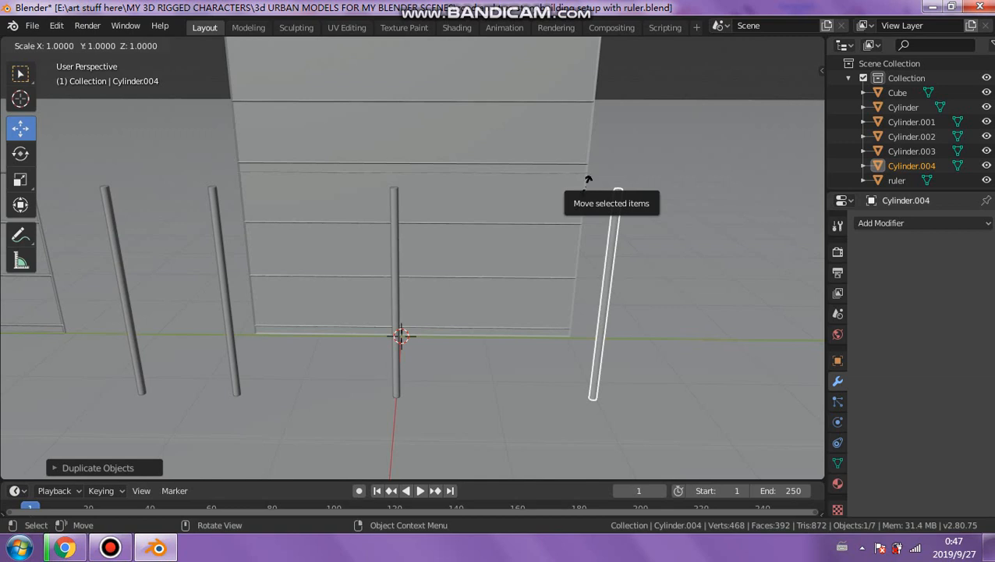
pyautogui.click(585, 186)
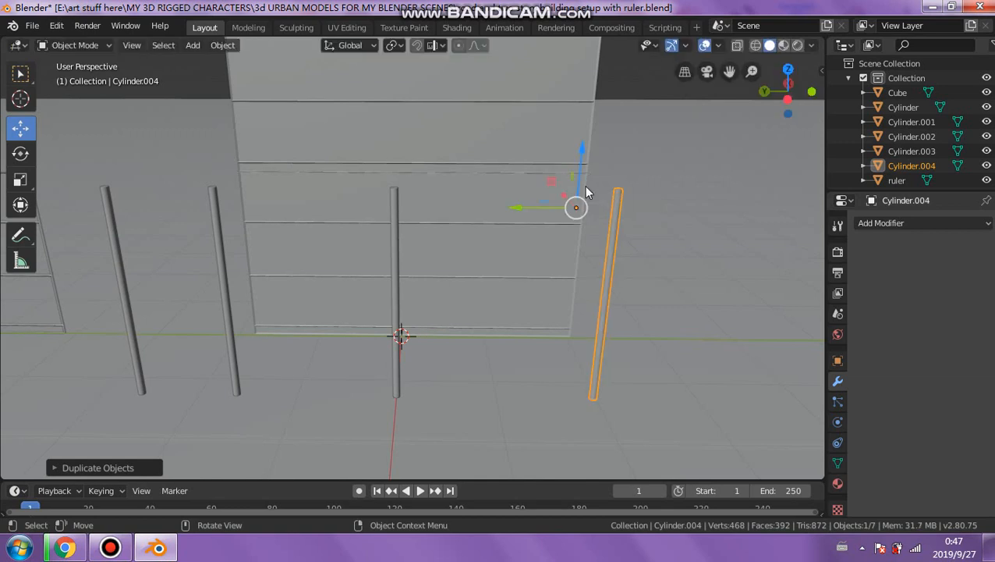
pyautogui.click(21, 206)
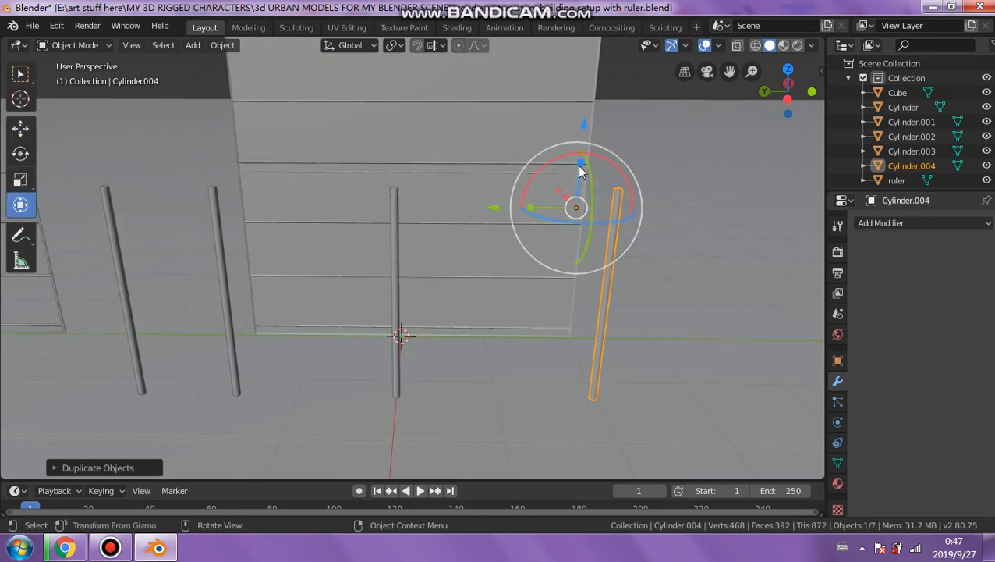
pyautogui.moveTo(580, 165); pyautogui.dragTo(584, 188)
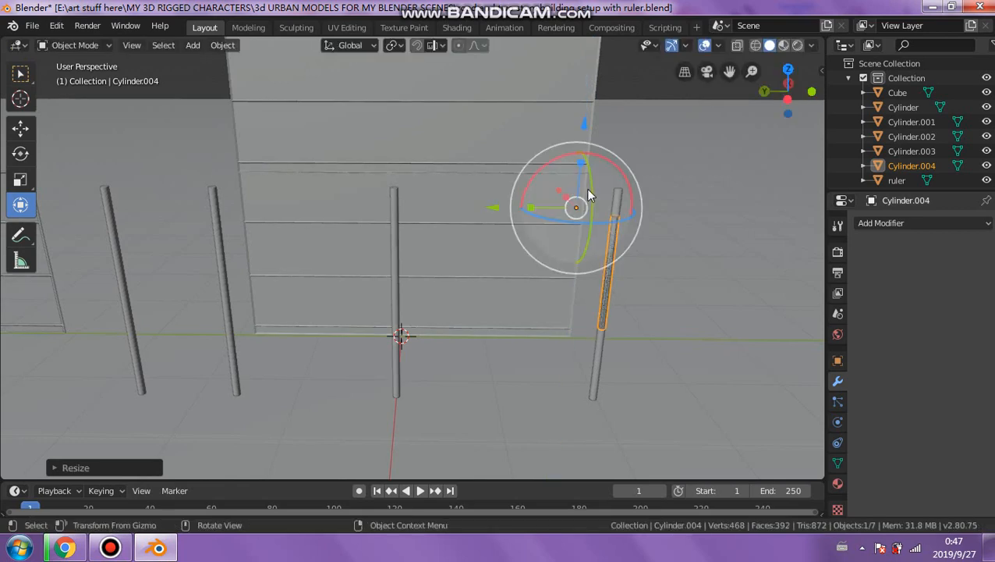
pyautogui.moveTo(530, 207); pyautogui.dragTo(503, 207)
pyautogui.moveTo(515, 226); pyautogui.dragTo(547, 365, button='middle')
pyautogui.moveTo(611, 320); pyautogui.dragTo(624, 320)
pyautogui.hotkey('ctrl', 'z')
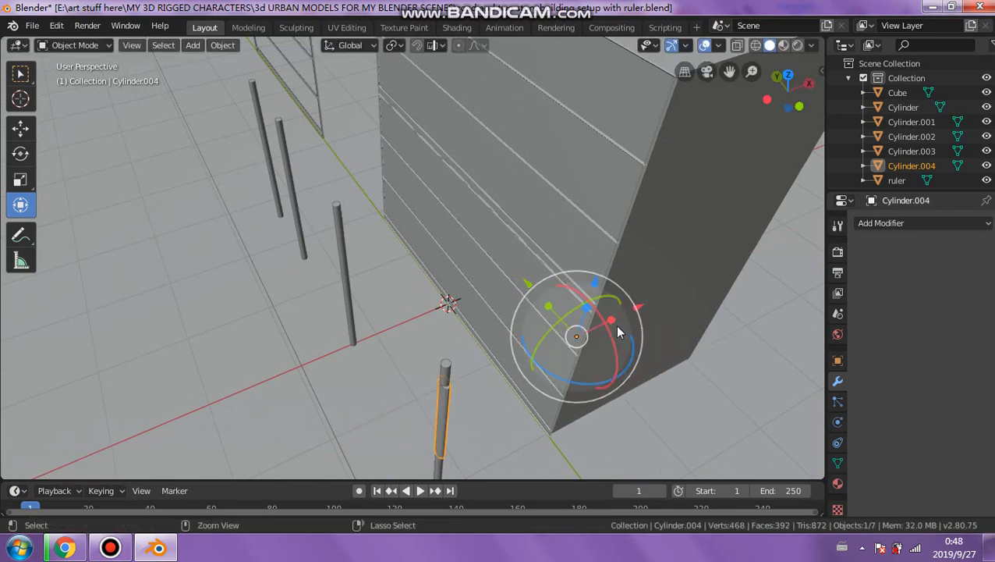
pyautogui.moveTo(611, 322); pyautogui.dragTo(616, 322)
pyautogui.hotkey('ctrl', 'z')
# Step: Thicken the short copy along X and reposition it so it surrounds the end pole like a sleeve
pyautogui.moveTo(432, 367); pyautogui.dragTo(406, 251, button='middle')
pyautogui.scroll(4, 359, 378)
pyautogui.scroll(-3, 369, 281)
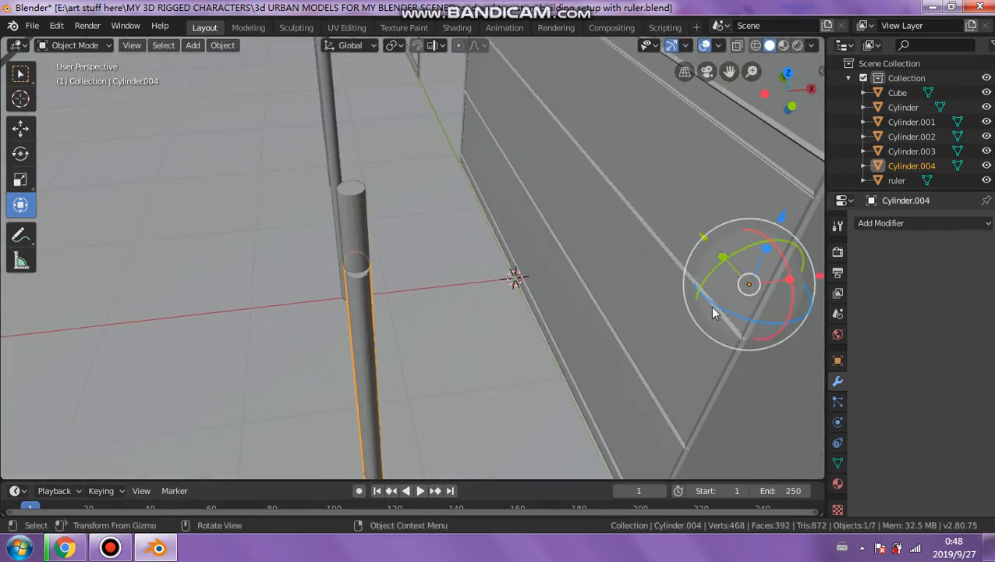
pyautogui.moveTo(788, 285); pyautogui.dragTo(160, 255)
pyautogui.click(21, 128)
pyautogui.moveTo(306, 297); pyautogui.dragTo(400, 271, button='middle')
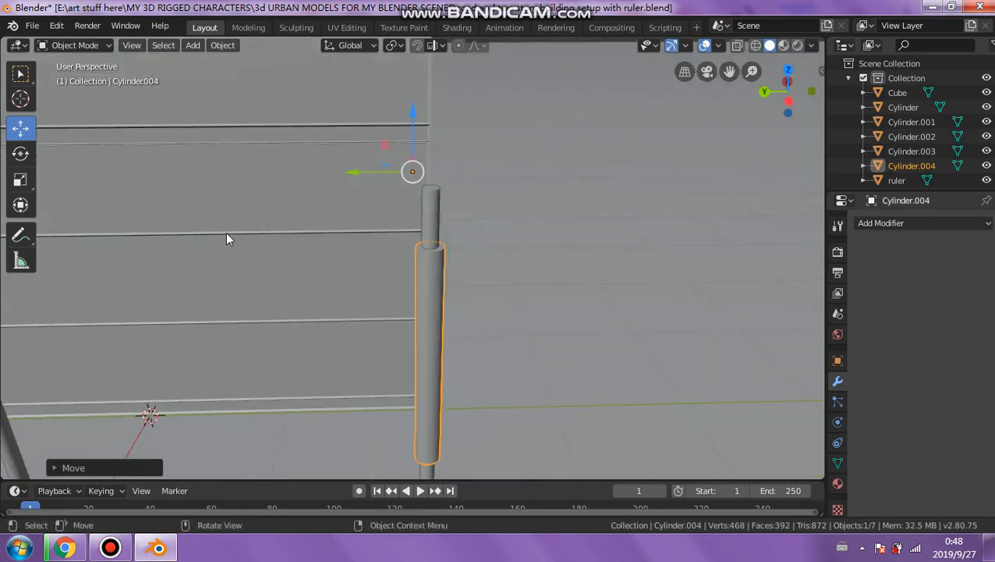
pyautogui.scroll(-2, 318, 277)
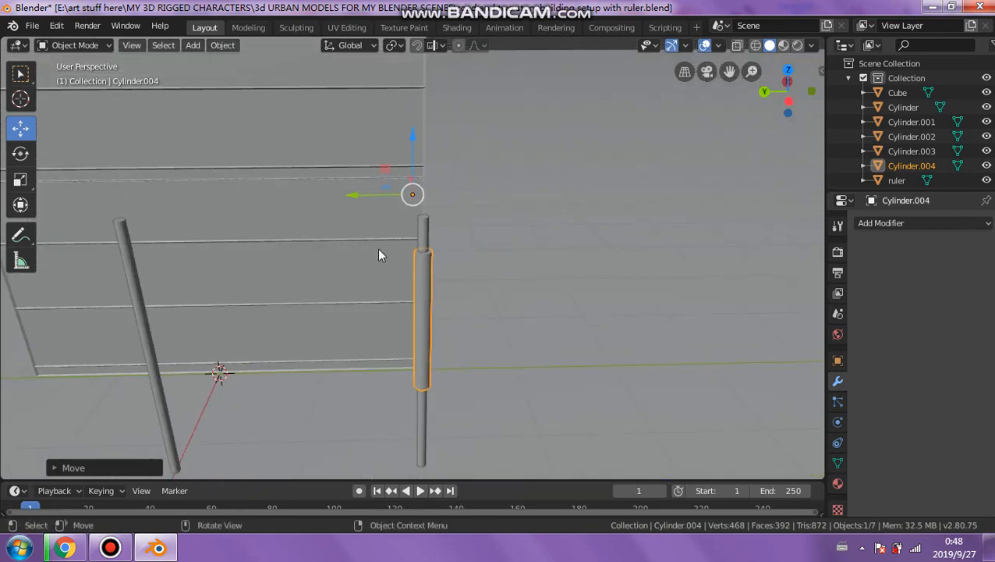
# Step: Enter Edit Mode on the short sleeve, select its top cap face and activate Shrink/Fatten
pyautogui.click(76, 47)
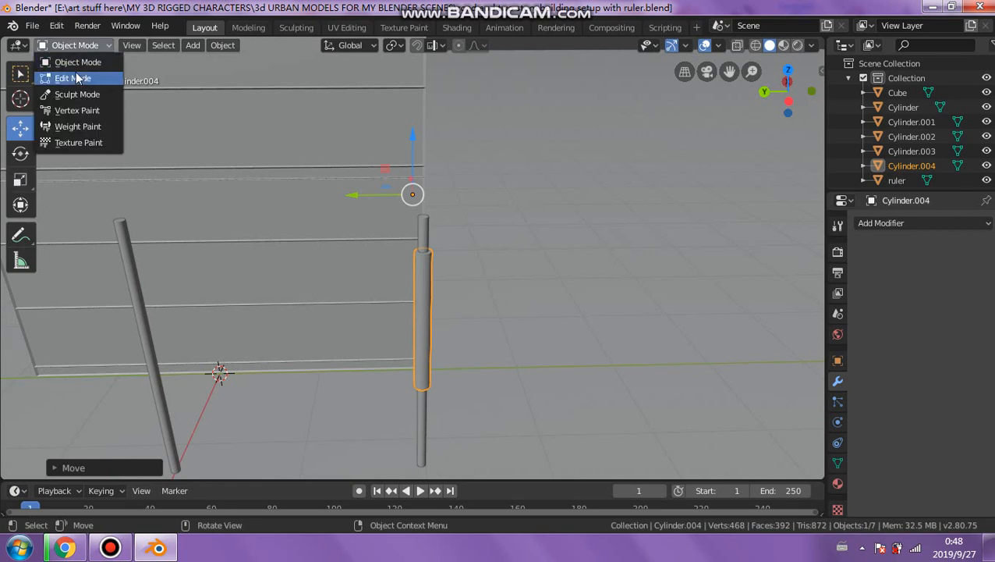
pyautogui.click(78, 79)
pyautogui.scroll(5, 422, 213)
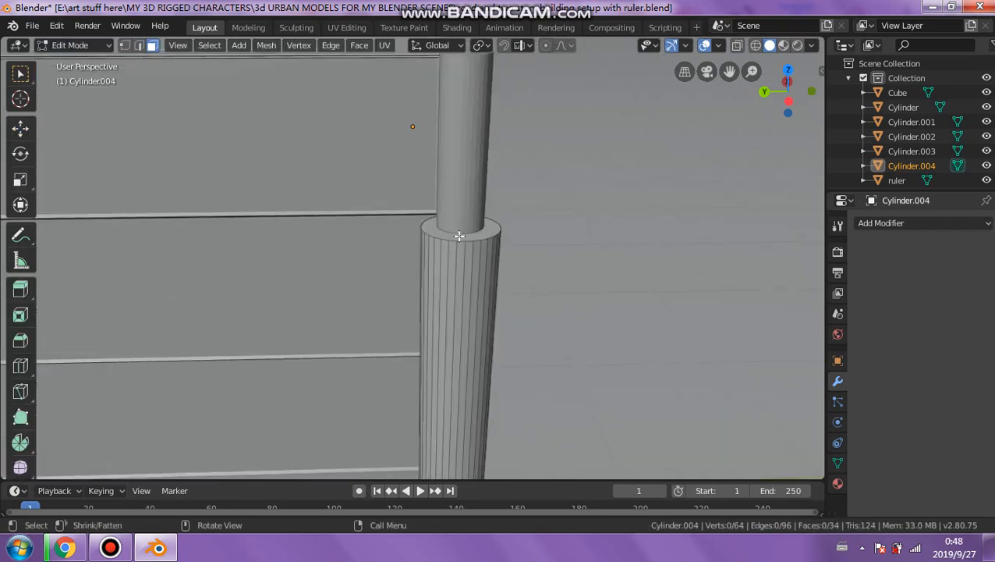
pyautogui.click(459, 236)
pyautogui.scroll(-4, 338, 233)
pyautogui.scroll(-3, 23, 355)
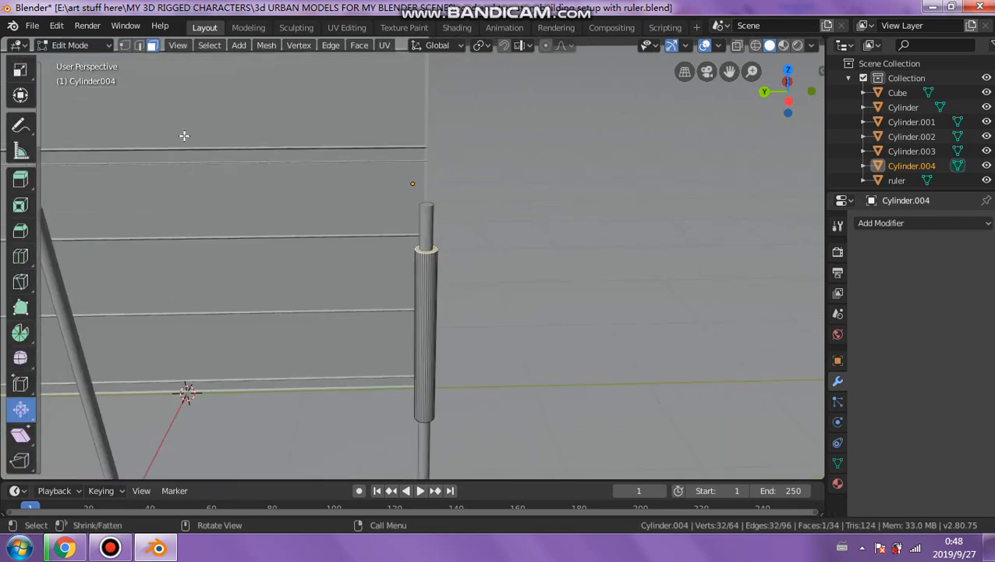